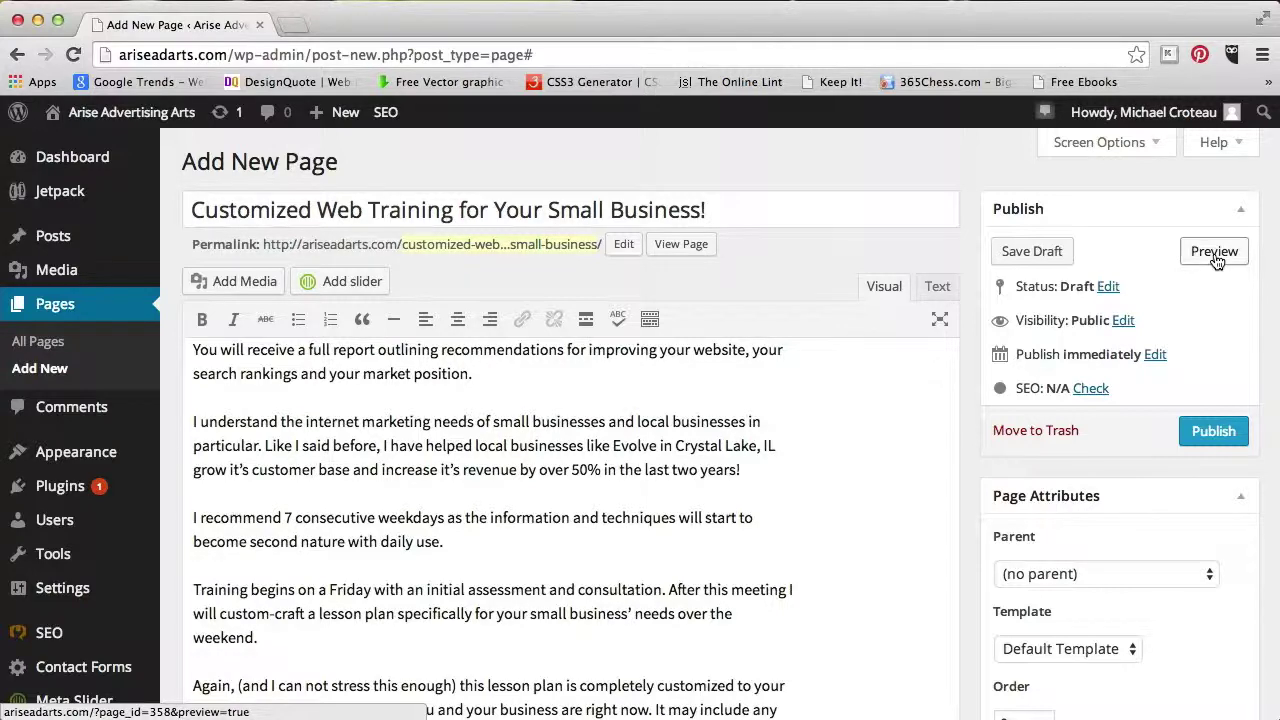
Step: Preview the Customized Web Training page in a new tab, scroll through it, and return to the editor
{"action": "left_click", "coordinate": [1214, 252]}
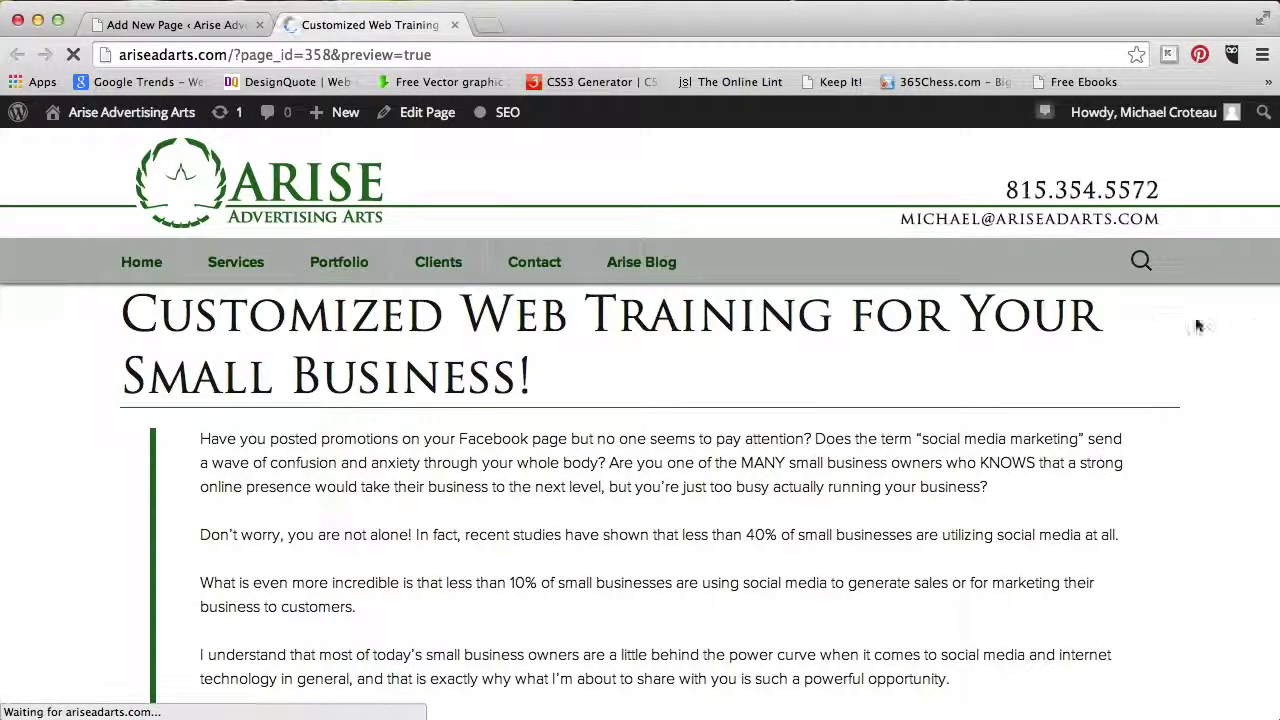
{"action": "scroll", "coordinate": [1196, 322], "scroll_direction": "down", "scroll_amount": 5}
{"action": "scroll", "coordinate": [1196, 325], "scroll_direction": "down", "scroll_amount": 12}
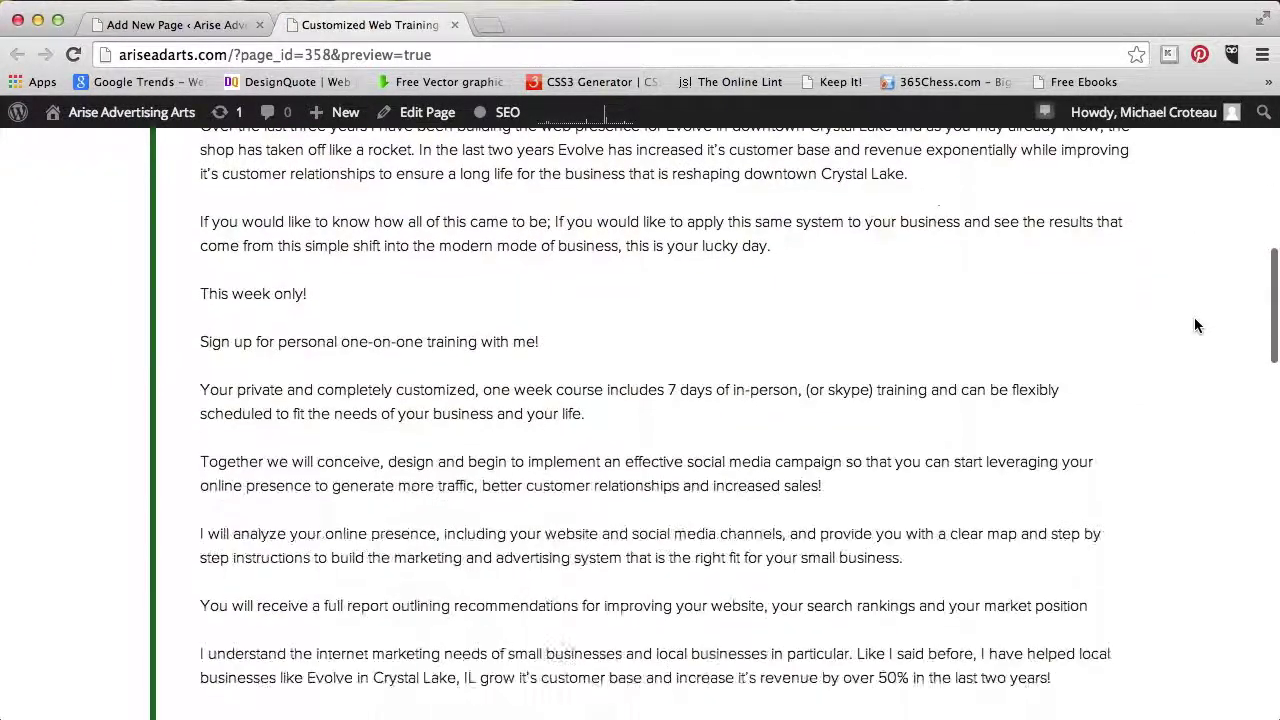
{"action": "scroll", "coordinate": [1194, 317], "scroll_direction": "up", "scroll_amount": 20}
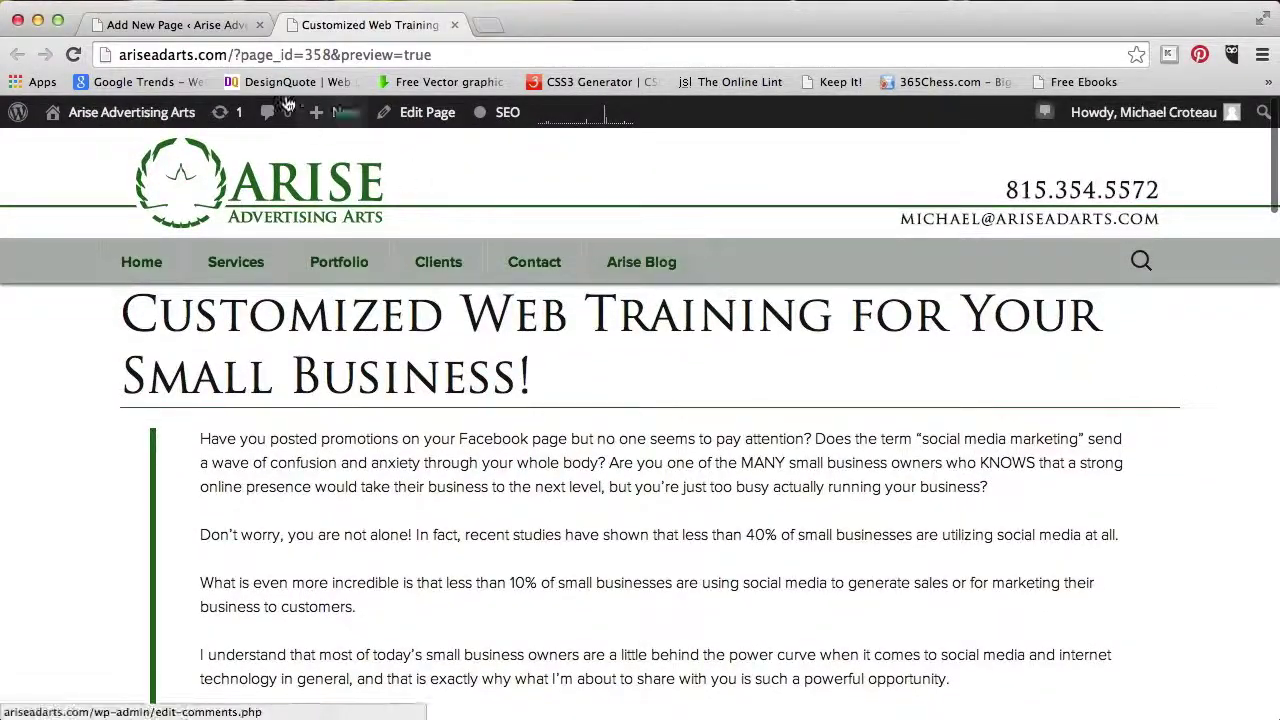
{"action": "left_click", "coordinate": [165, 24]}
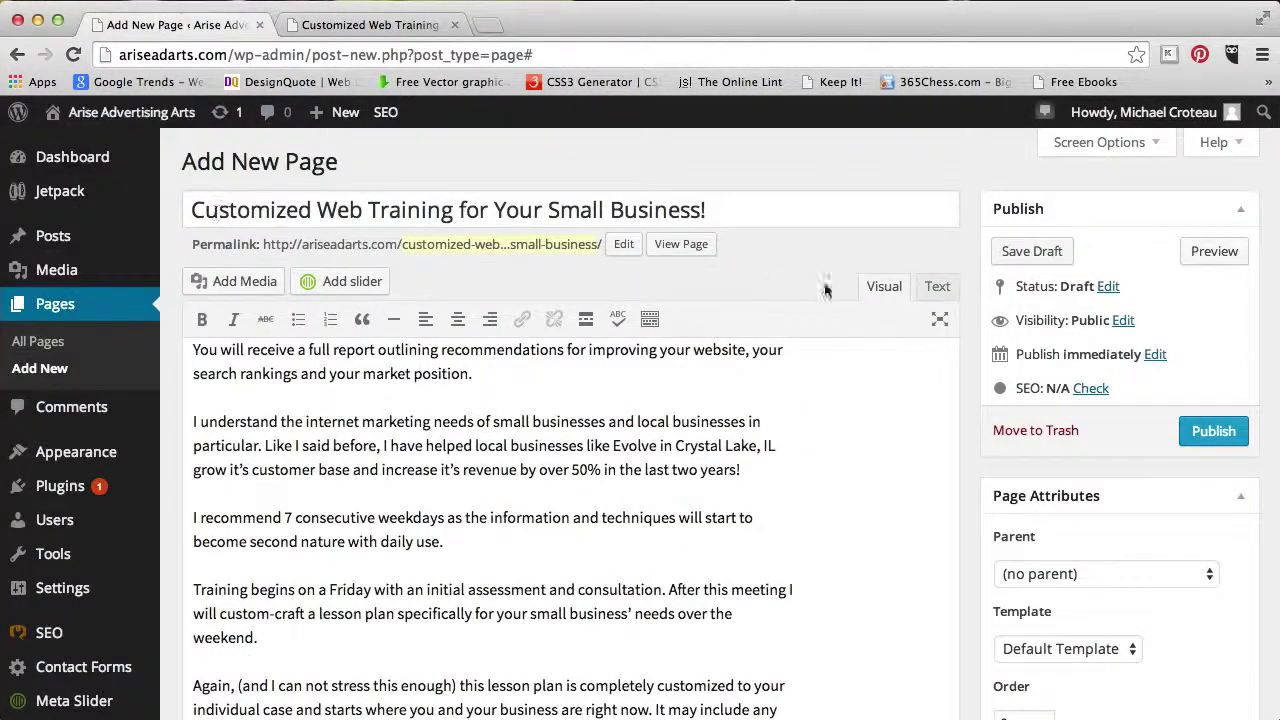
Step: Save the Customized Web Training page as a draft and clear the stray text highlight
{"action": "left_click", "coordinate": [1041, 253]}
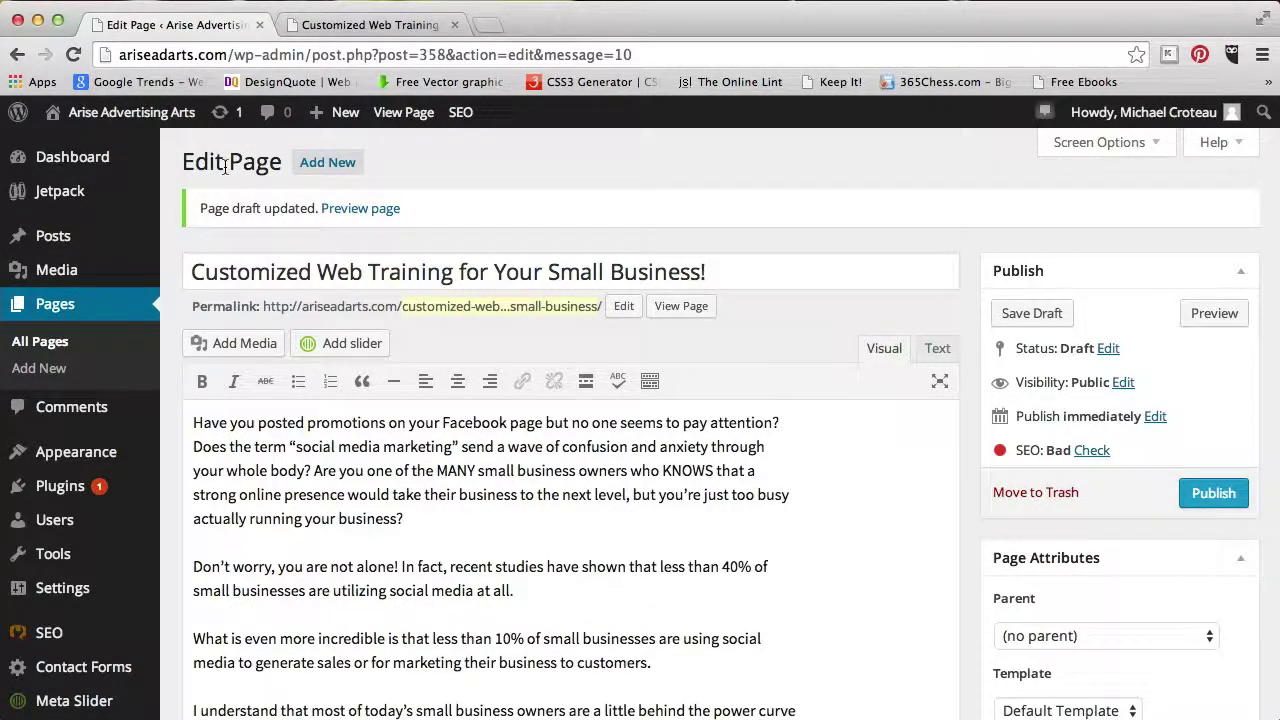
{"action": "left_click_drag", "start_coordinate": [194, 167], "coordinate": [256, 167]}
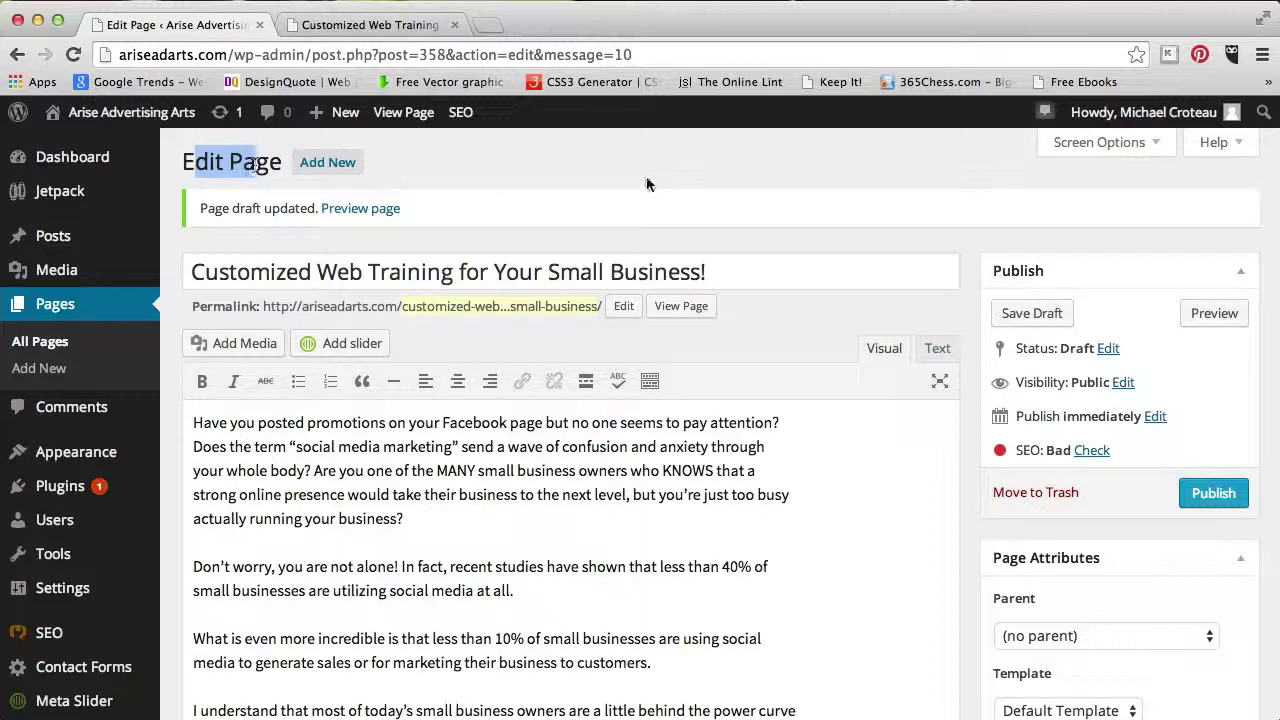
{"action": "left_click", "coordinate": [963, 255]}
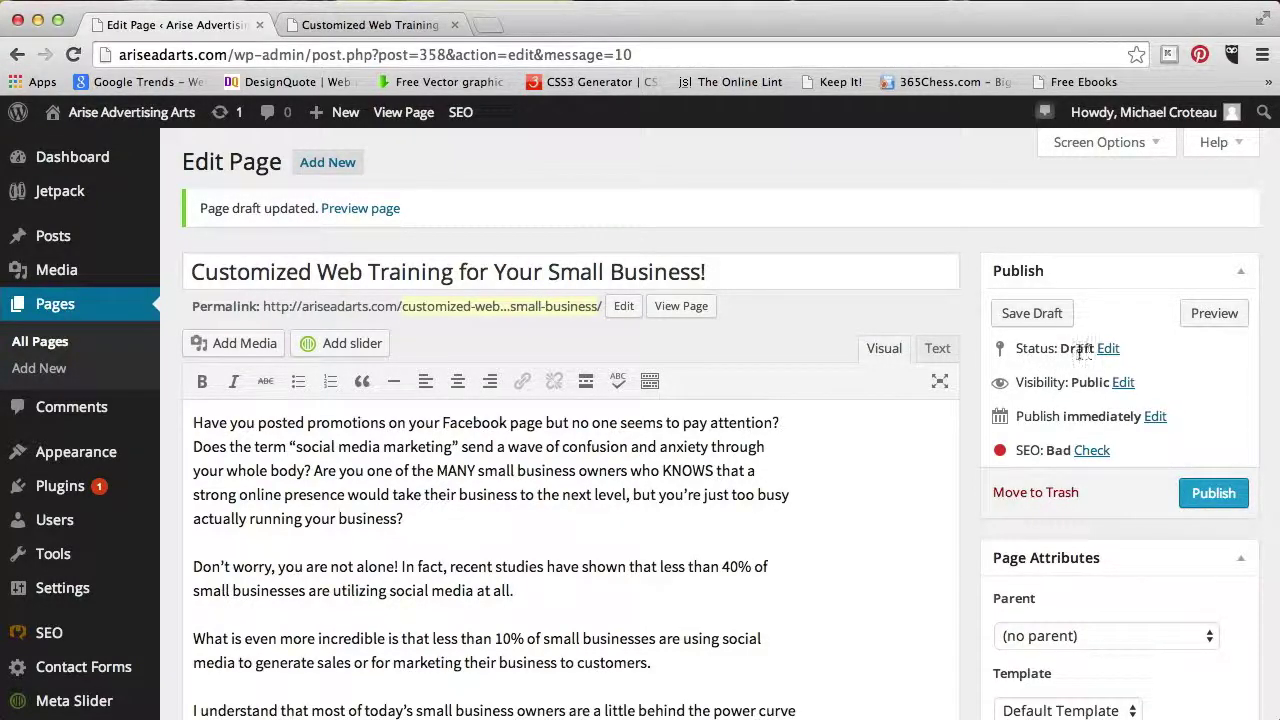
{"action": "left_click", "coordinate": [1111, 350]}
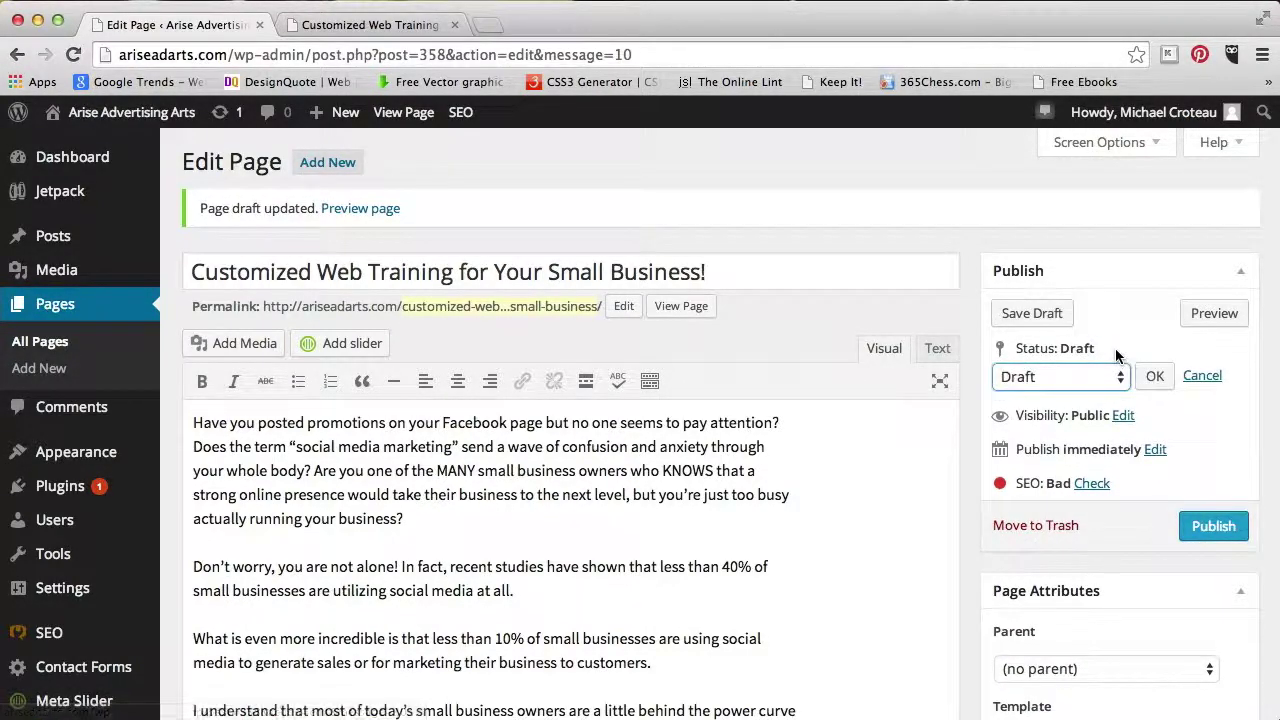
{"action": "left_click", "coordinate": [1110, 377]}
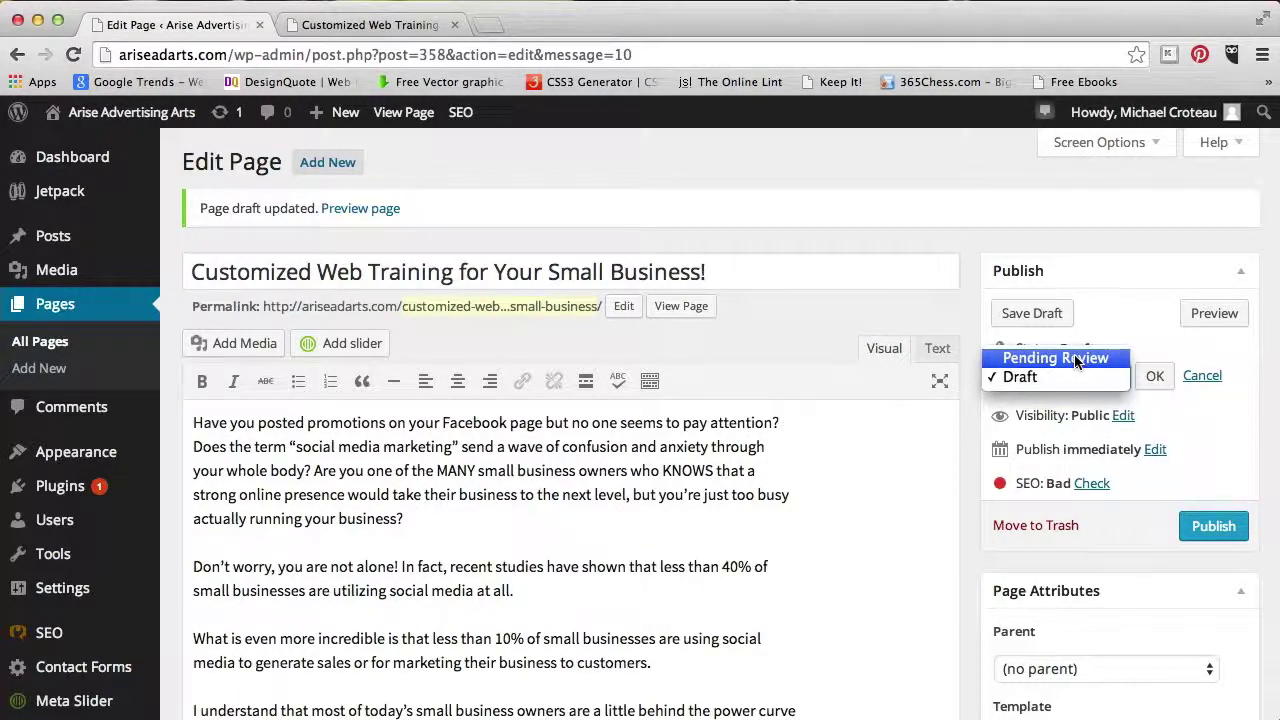
{"action": "left_click", "coordinate": [1075, 359]}
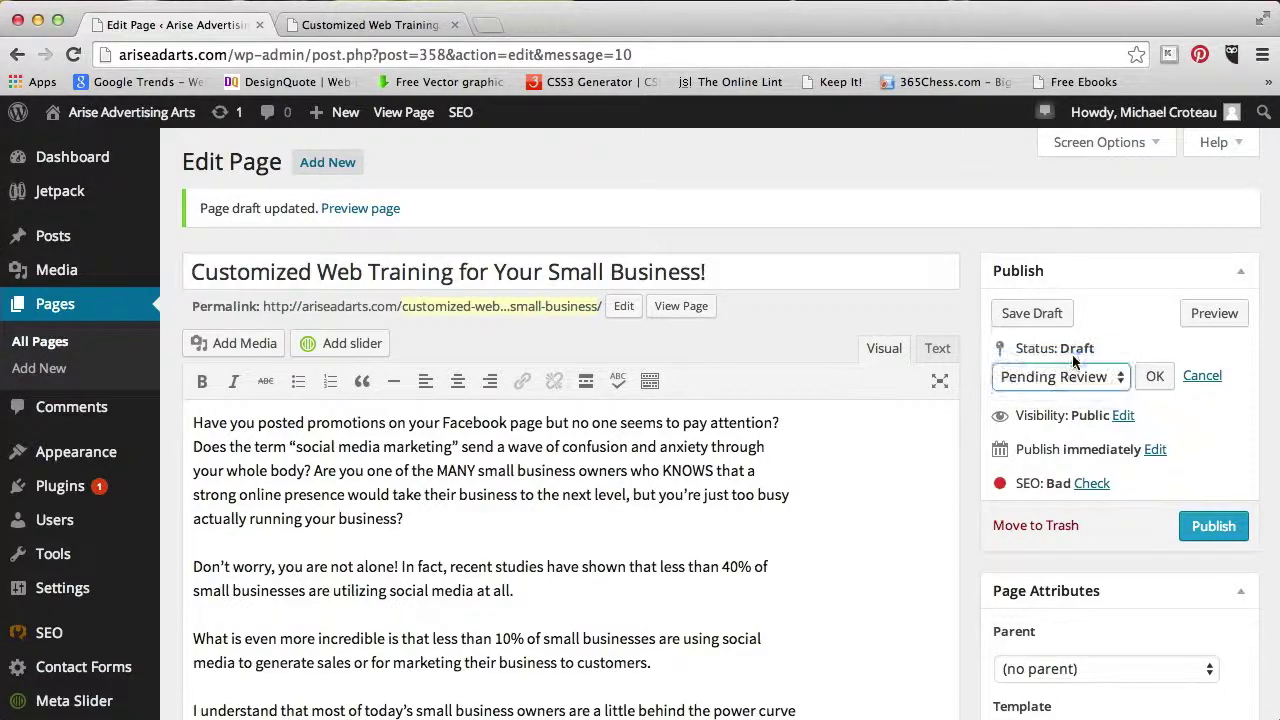
{"action": "left_click", "coordinate": [1155, 377]}
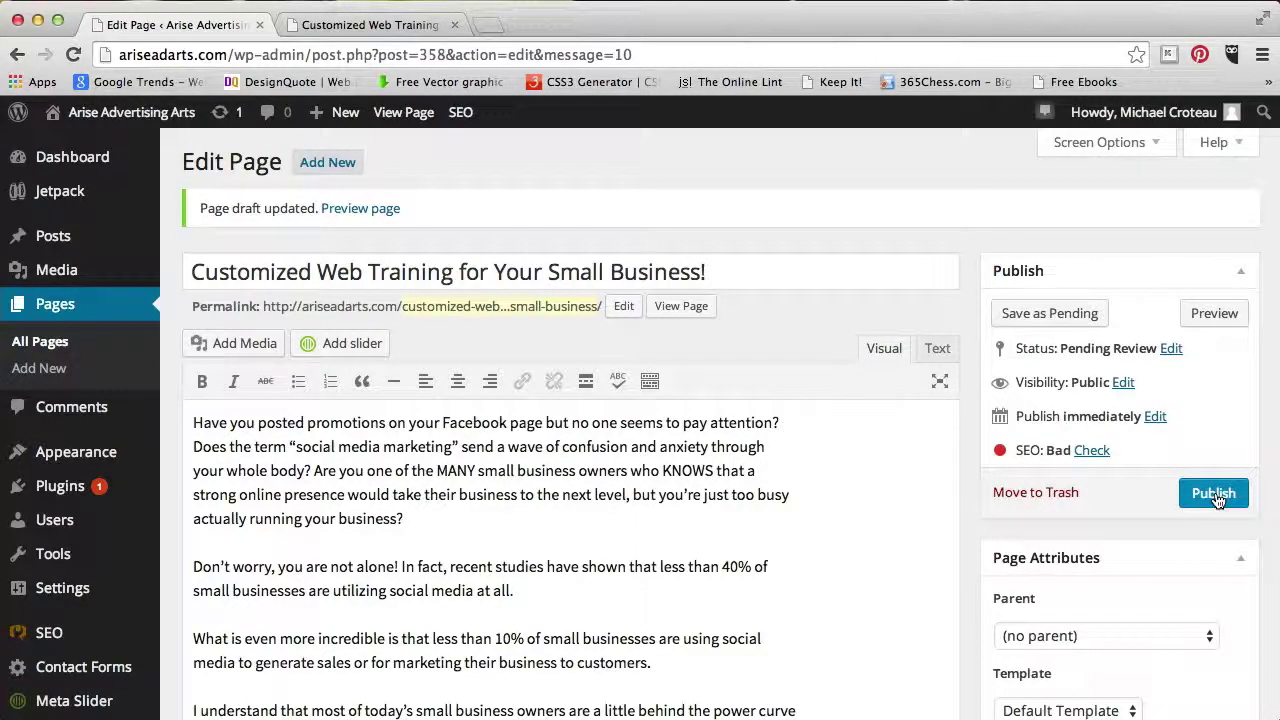
{"action": "left_click", "coordinate": [1171, 348]}
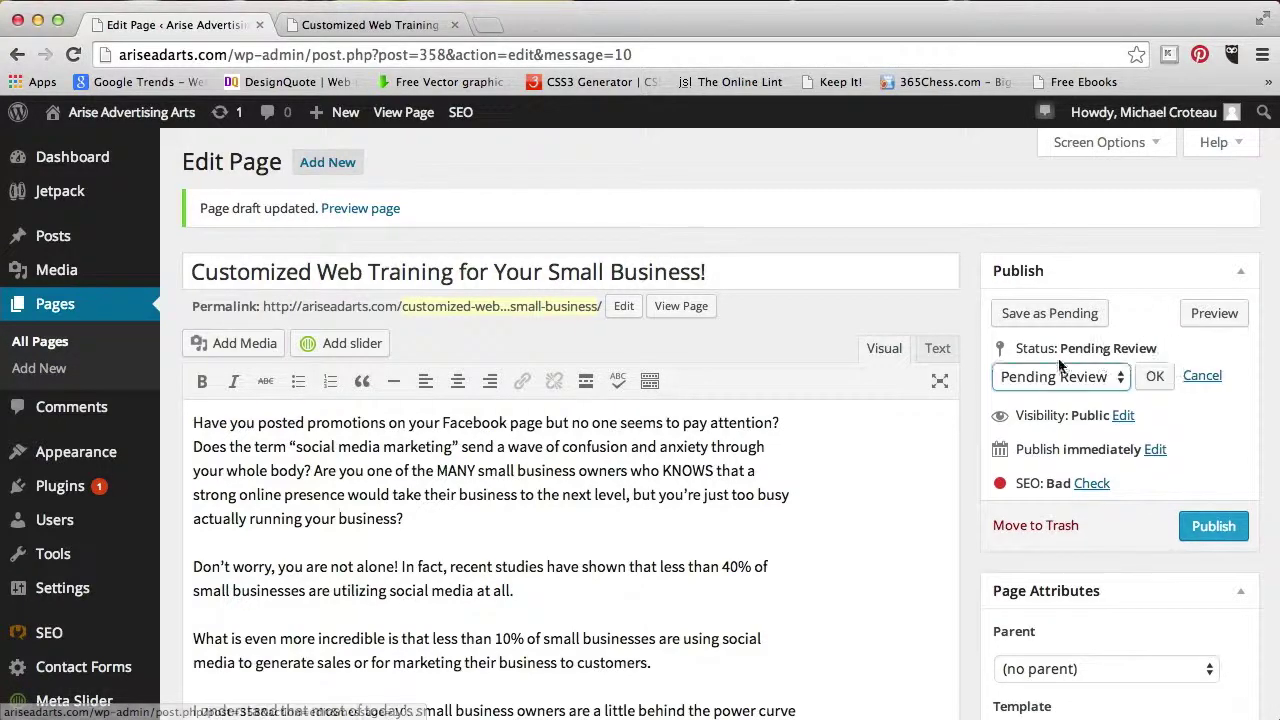
{"action": "left_click", "coordinate": [1075, 380]}
{"action": "left_click", "coordinate": [1054, 396]}
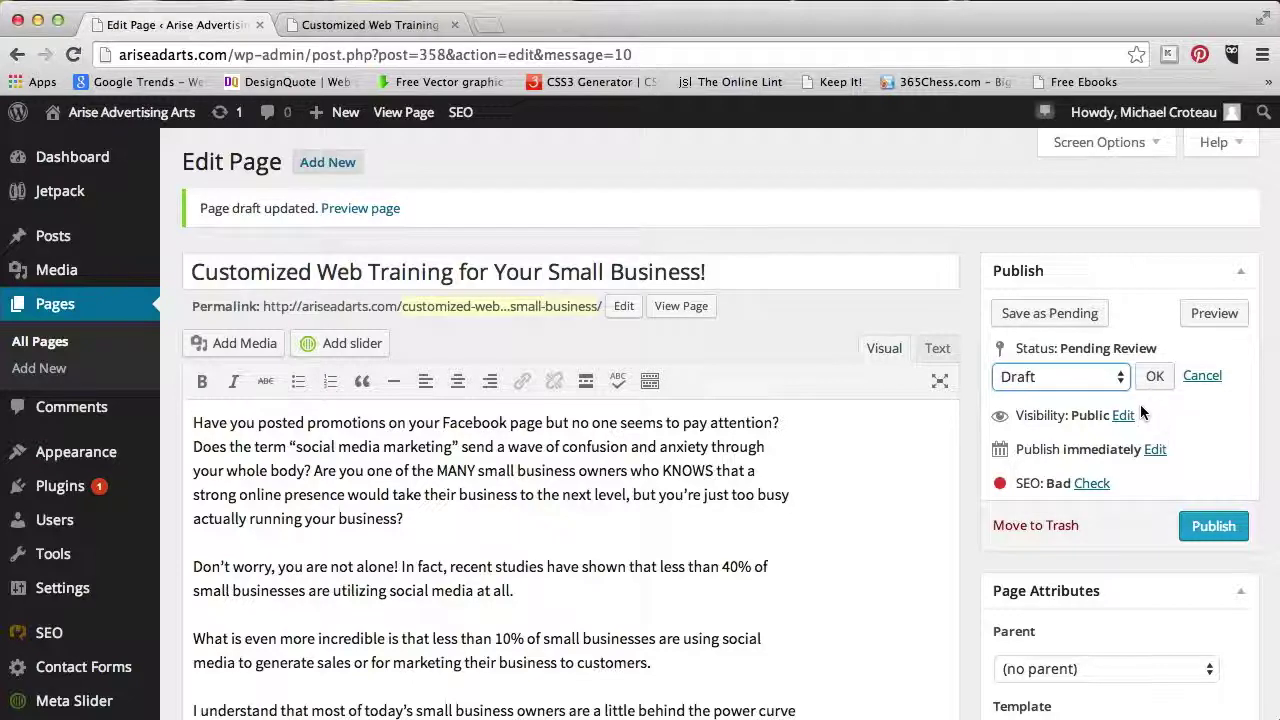
{"action": "left_click", "coordinate": [1155, 378]}
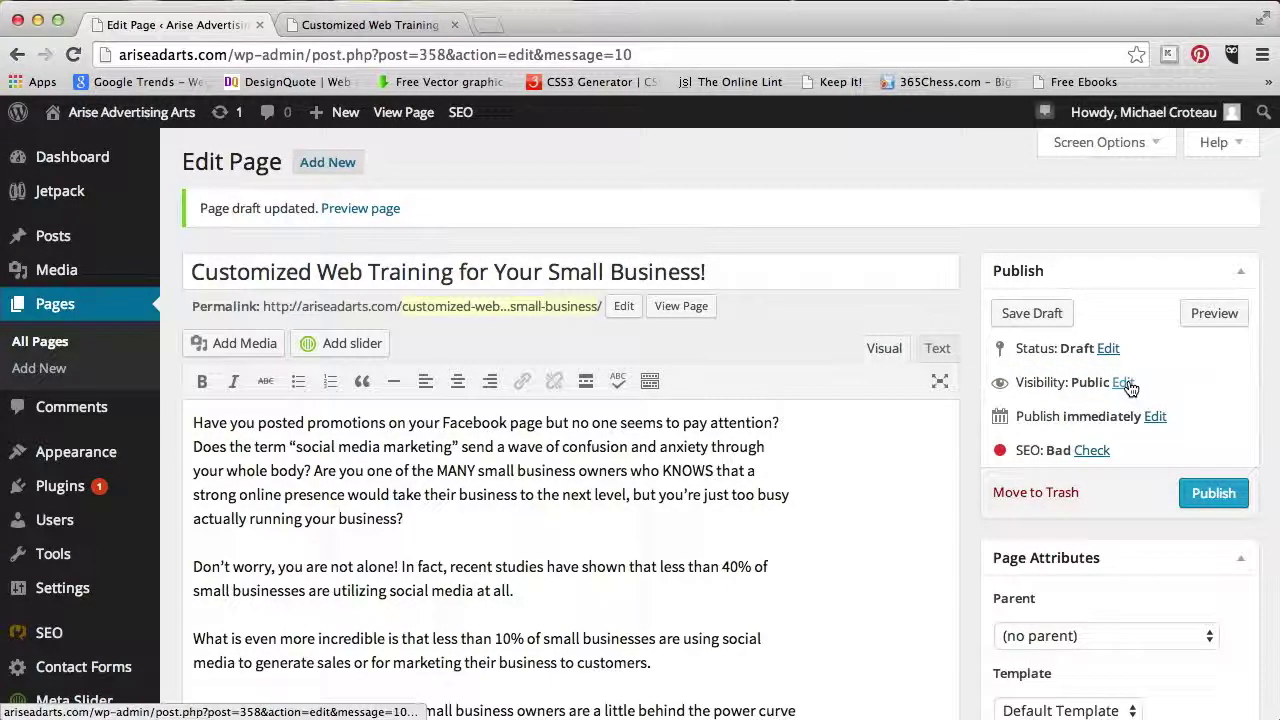
{"action": "left_click", "coordinate": [1125, 383]}
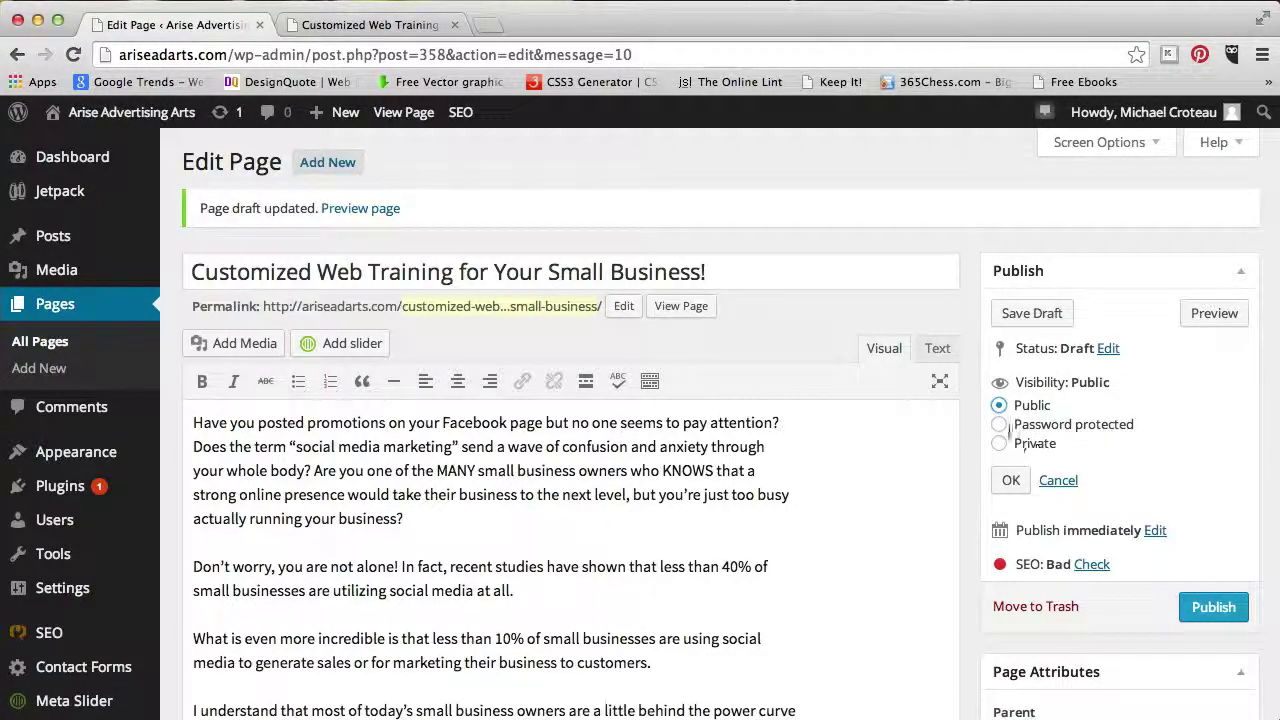
{"action": "left_click", "coordinate": [1000, 426]}
{"action": "left_click", "coordinate": [1016, 472]}
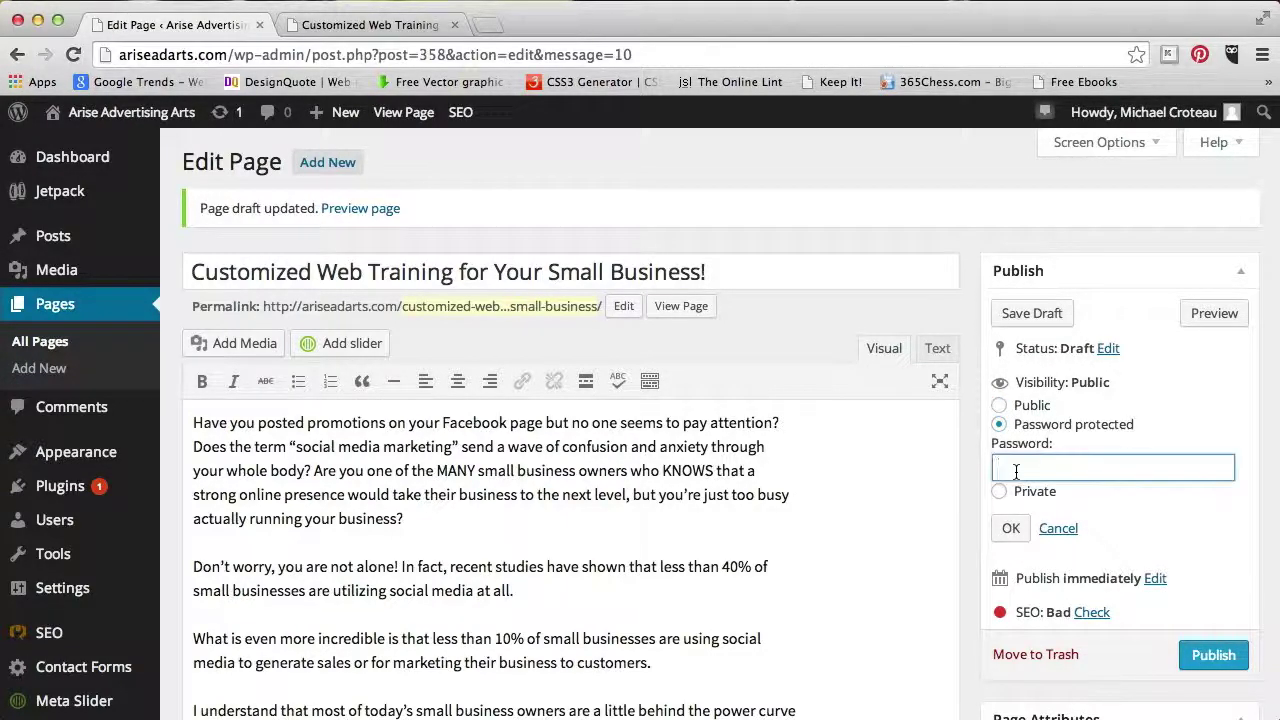
{"action": "type", "text": "ham"}
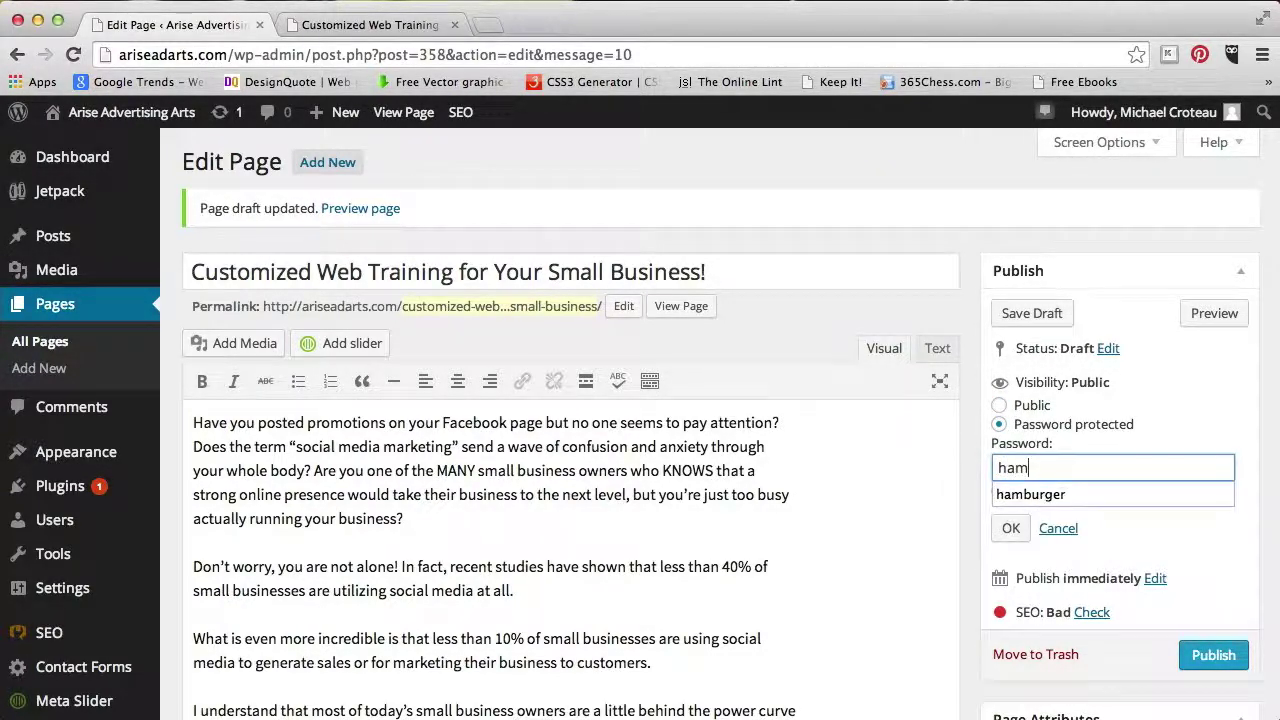
{"action": "type", "text": "burger"}
{"action": "left_click", "coordinate": [1195, 434]}
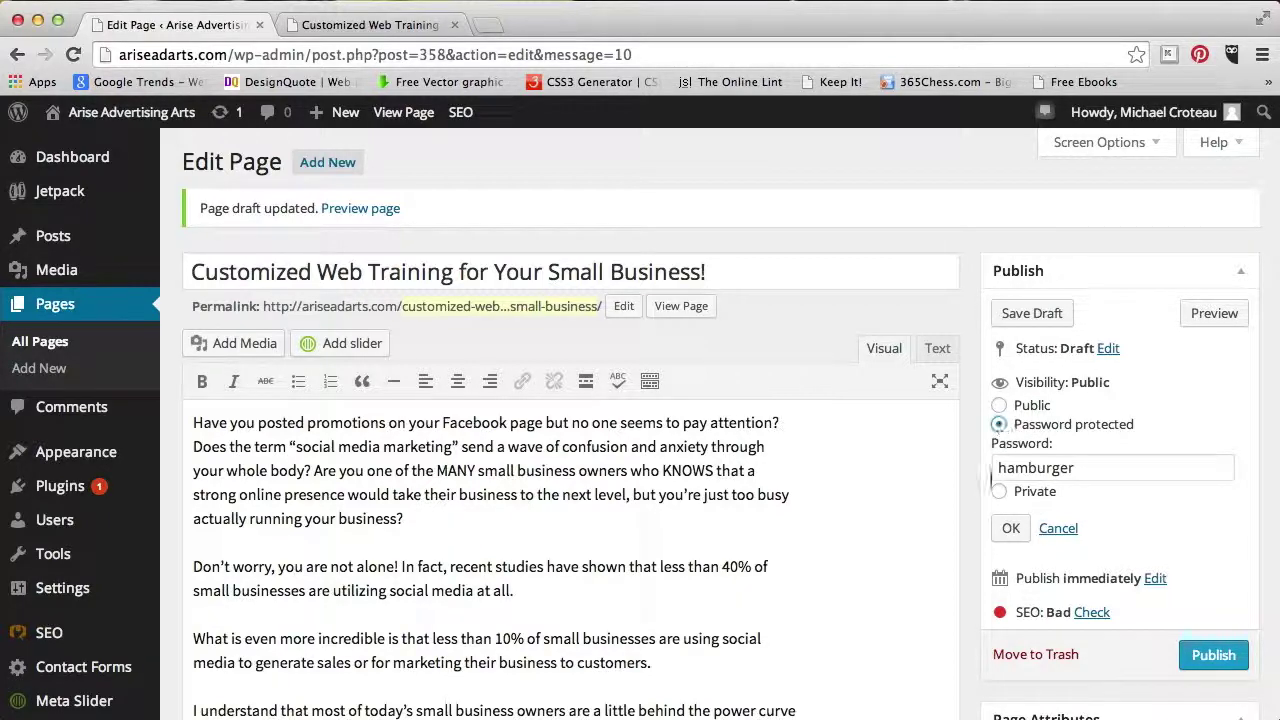
{"action": "left_click", "coordinate": [999, 491]}
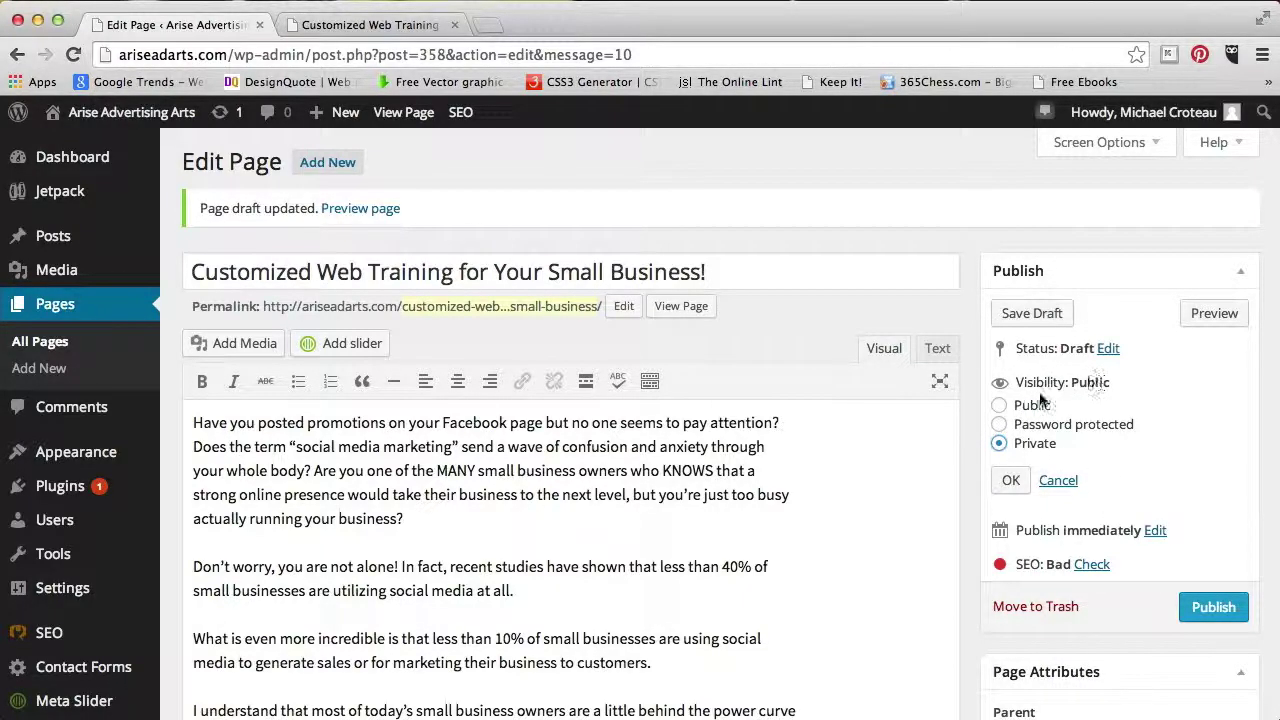
{"action": "left_click", "coordinate": [1000, 409]}
{"action": "left_click", "coordinate": [1013, 480]}
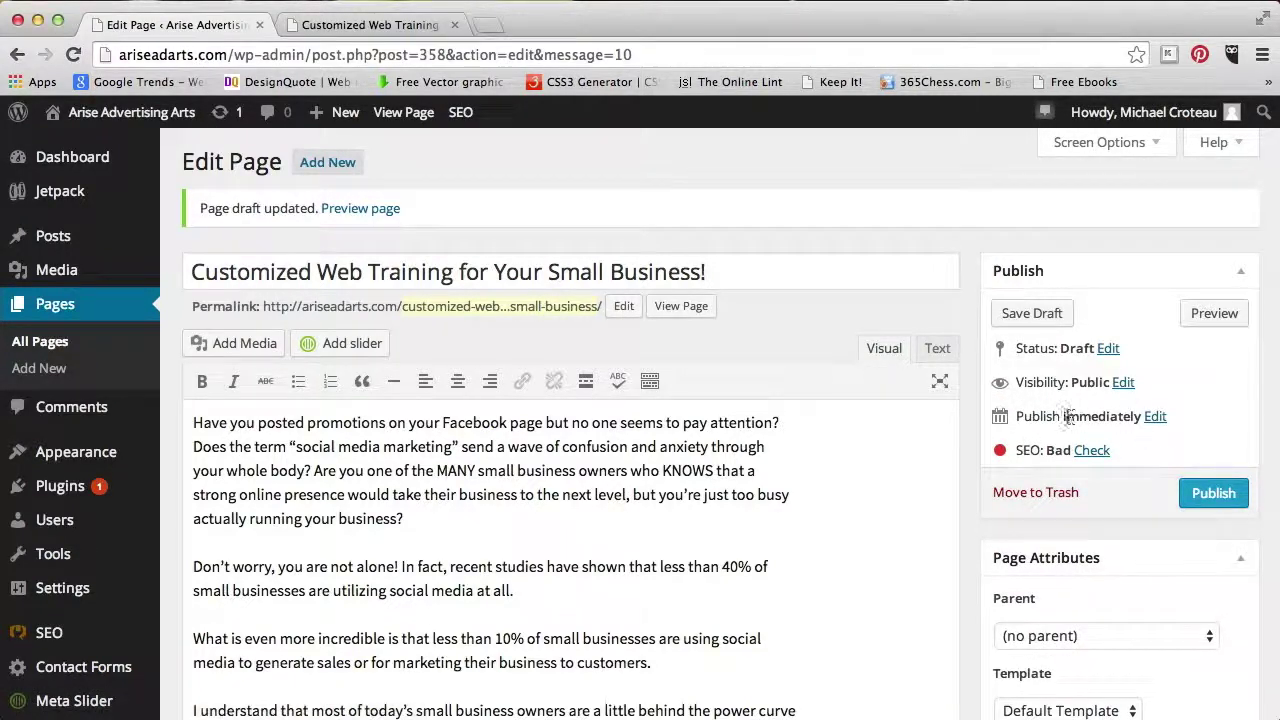
Step: Try a 12-Dec 25 publish date, changing the year to 2015 and then 2016
{"action": "left_click", "coordinate": [1155, 417]}
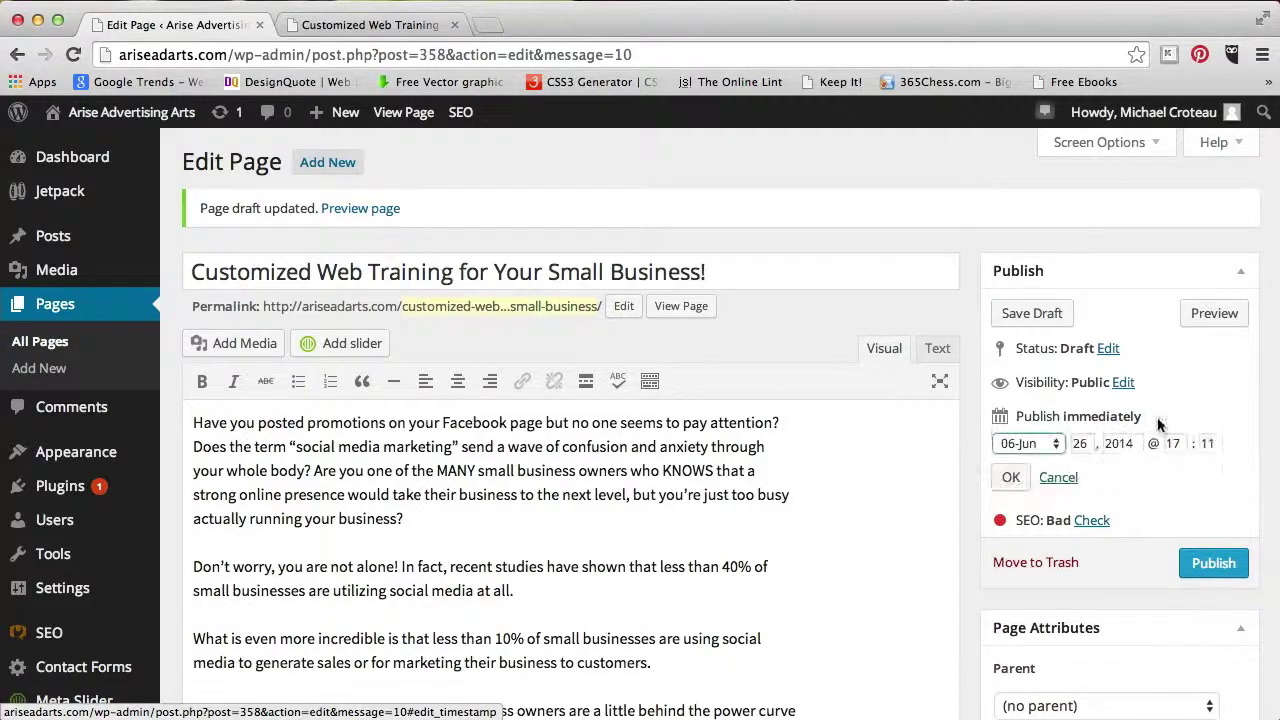
{"action": "left_click", "coordinate": [1045, 443]}
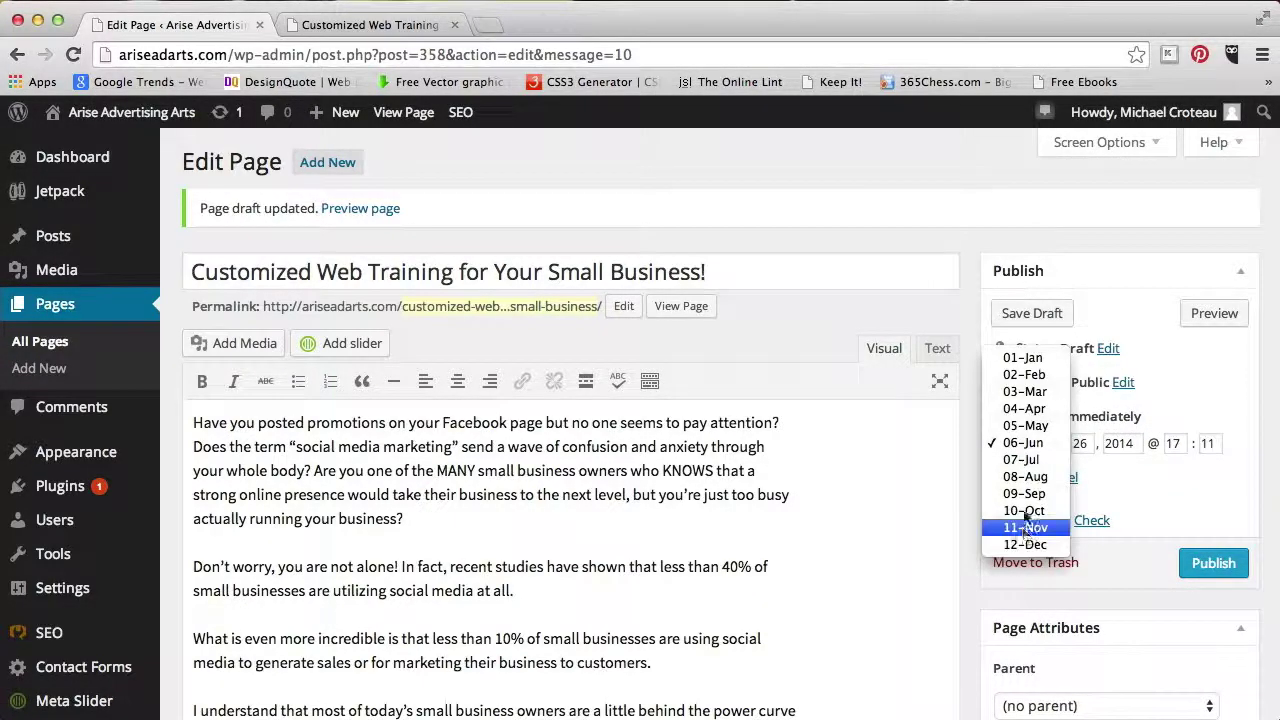
{"action": "left_click", "coordinate": [1024, 545]}
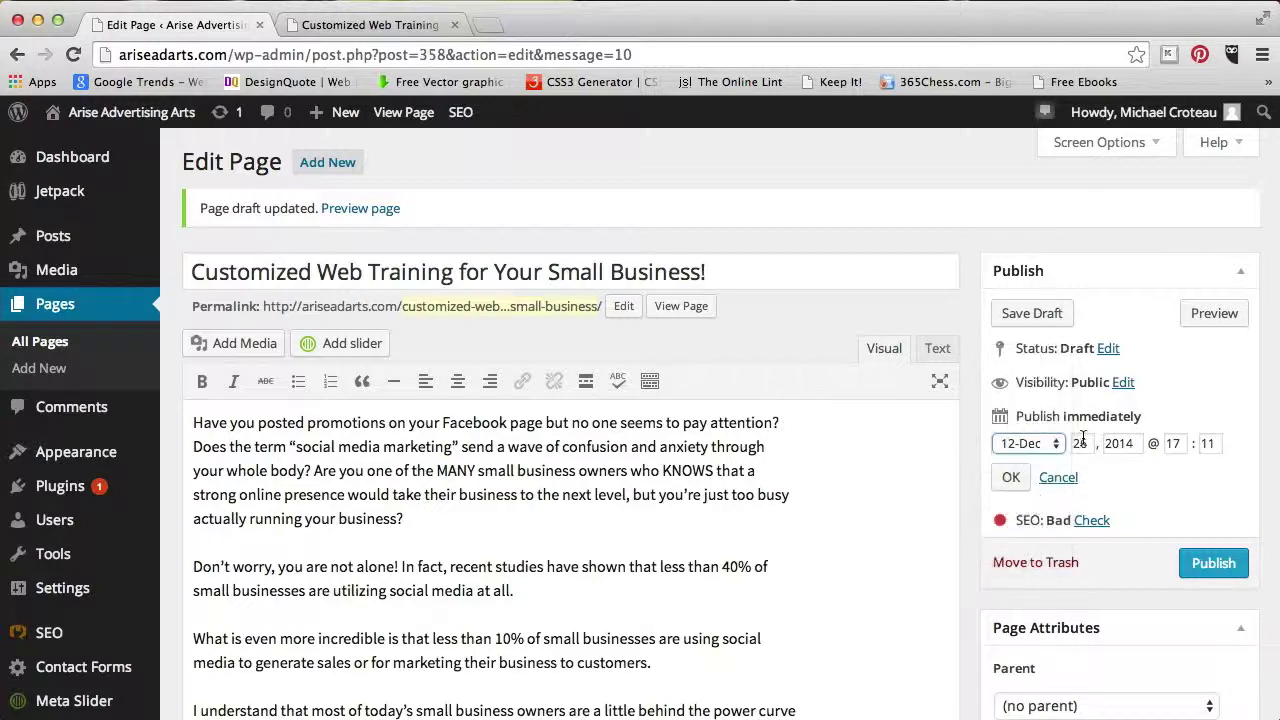
{"action": "left_click", "coordinate": [1081, 443]}
{"action": "double_click", "coordinate": [1081, 443]}
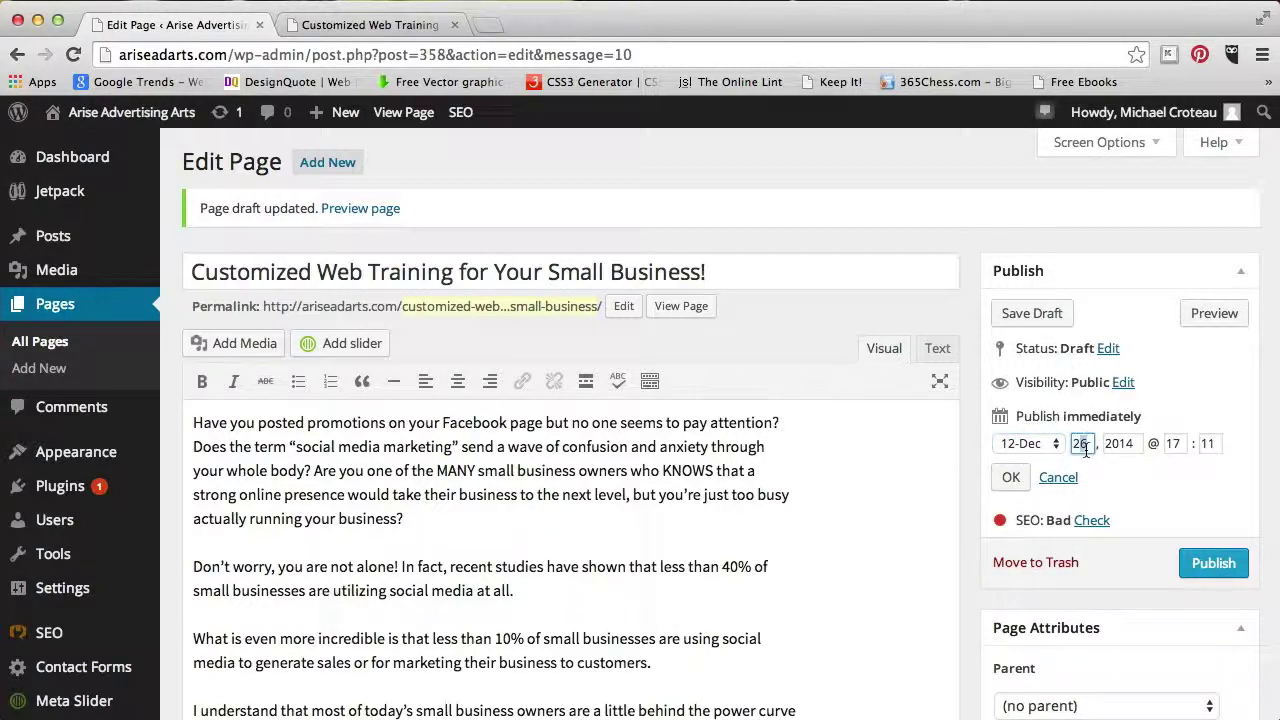
{"action": "type", "text": "25"}
{"action": "left_click", "coordinate": [1126, 444]}
{"action": "key", "text": "BackSpace"}
{"action": "type", "text": "5"}
{"action": "key", "text": "BackSpace"}
{"action": "type", "text": "6"}
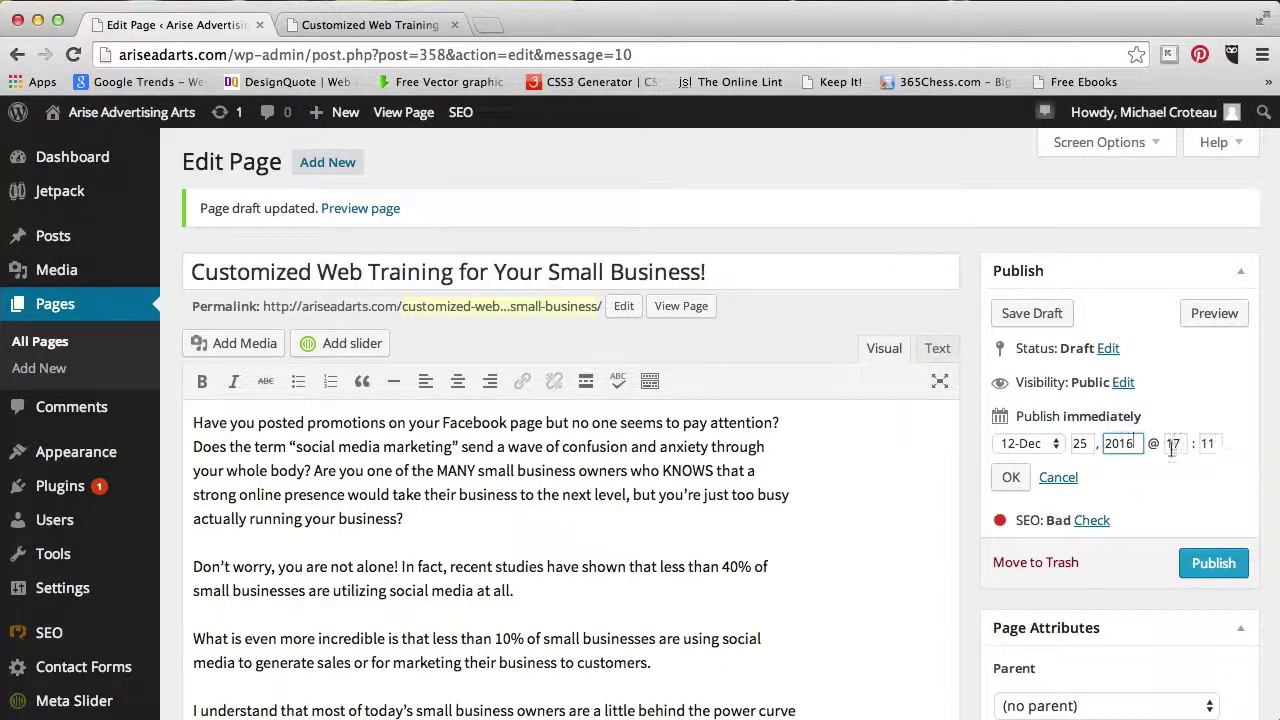
{"action": "key", "text": "Tab"}
{"action": "key", "text": "Tab"}
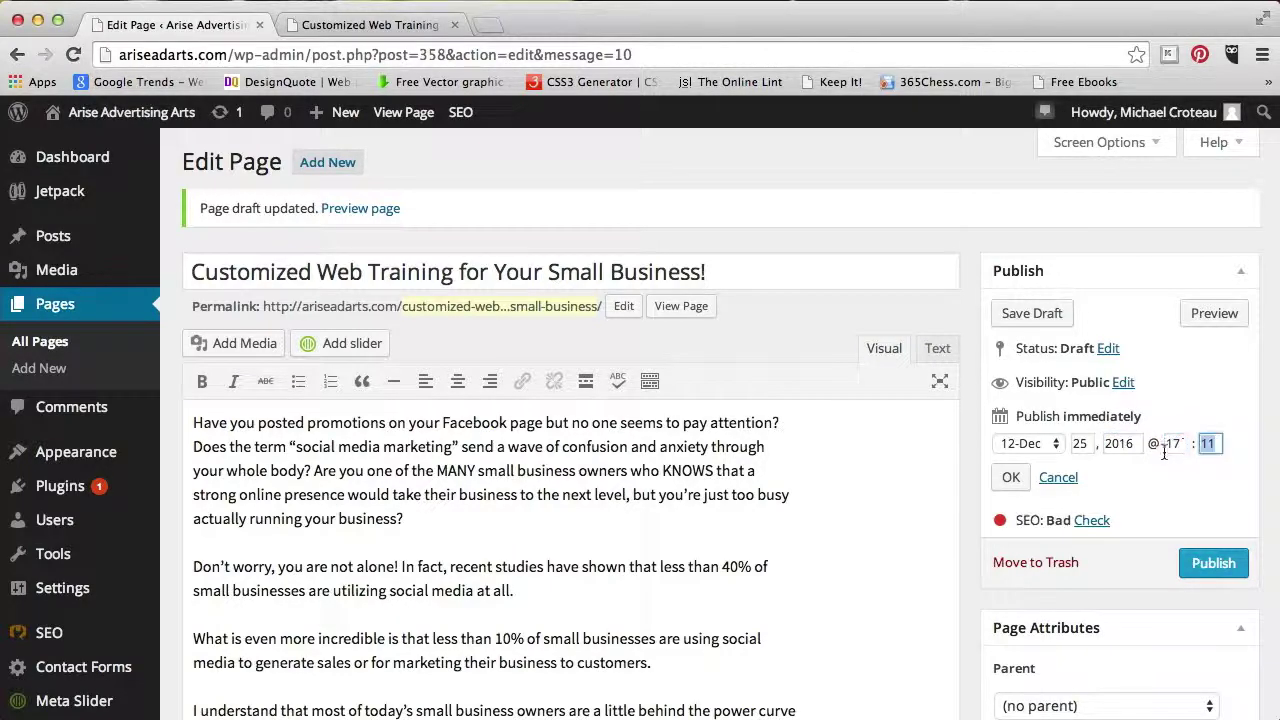
Step: Reset the publish date to 06-Jun 26, 2015 and apply it
{"action": "left_click", "coordinate": [1030, 443]}
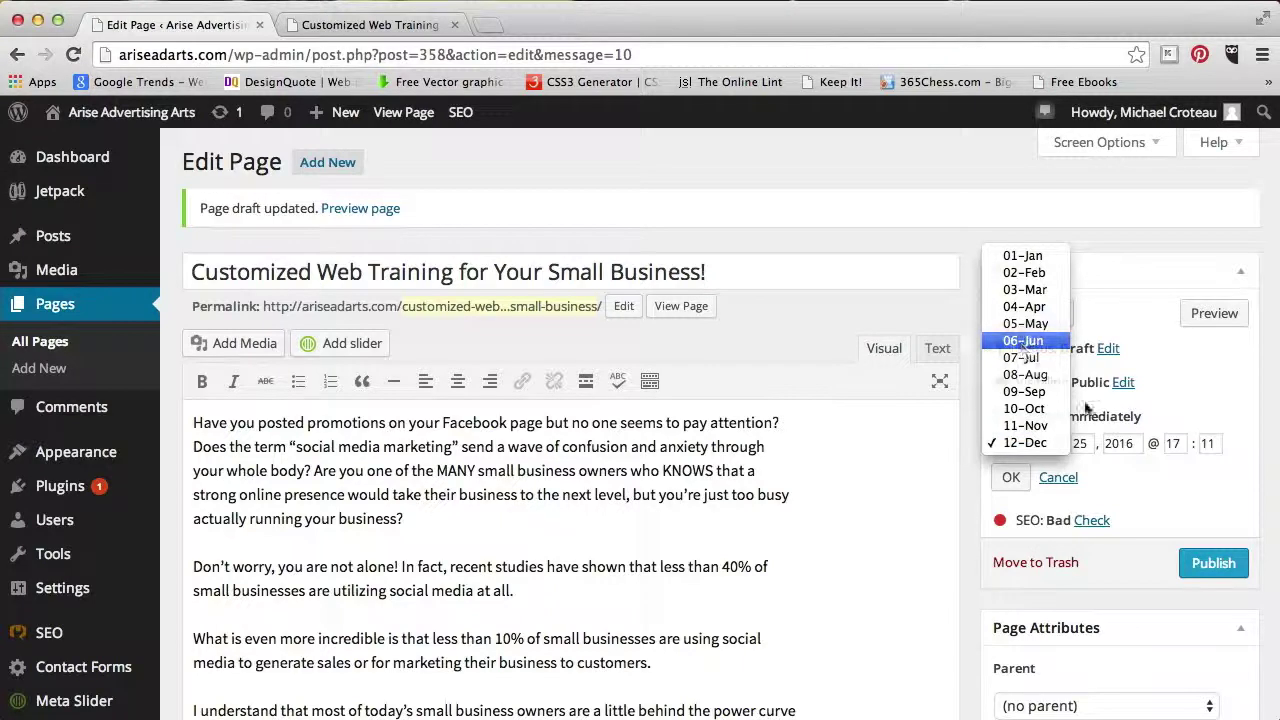
{"action": "key", "text": "Return"}
{"action": "left_click", "coordinate": [1082, 443]}
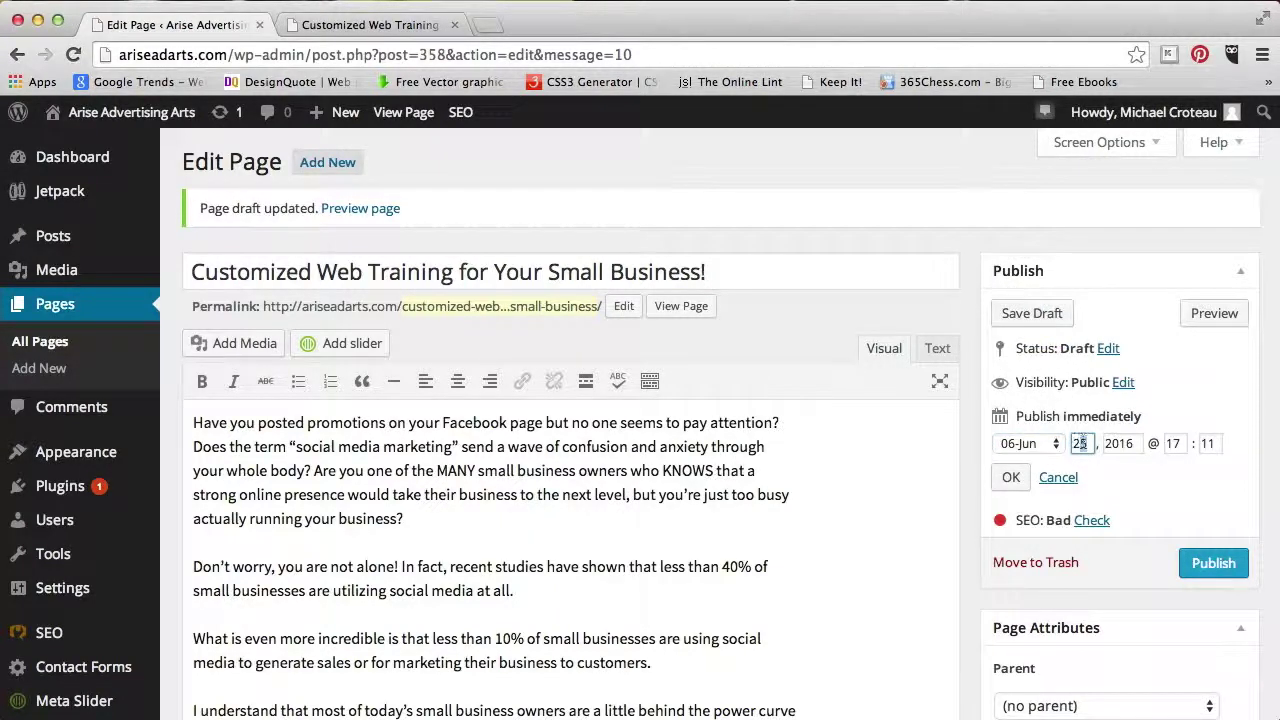
{"action": "key", "text": "BackSpace"}
{"action": "type", "text": "6"}
{"action": "left_click", "coordinate": [1124, 442]}
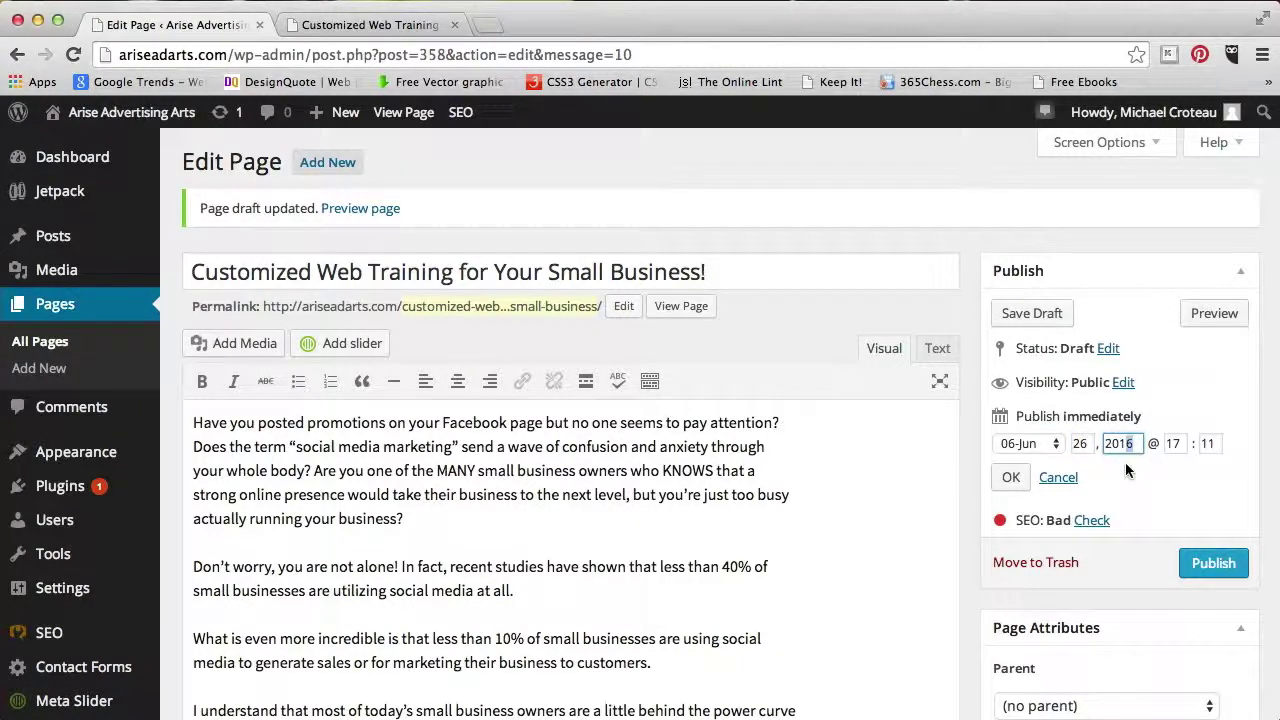
{"action": "key", "text": "BackSpace"}
{"action": "type", "text": "5"}
{"action": "left_click", "coordinate": [1009, 480]}
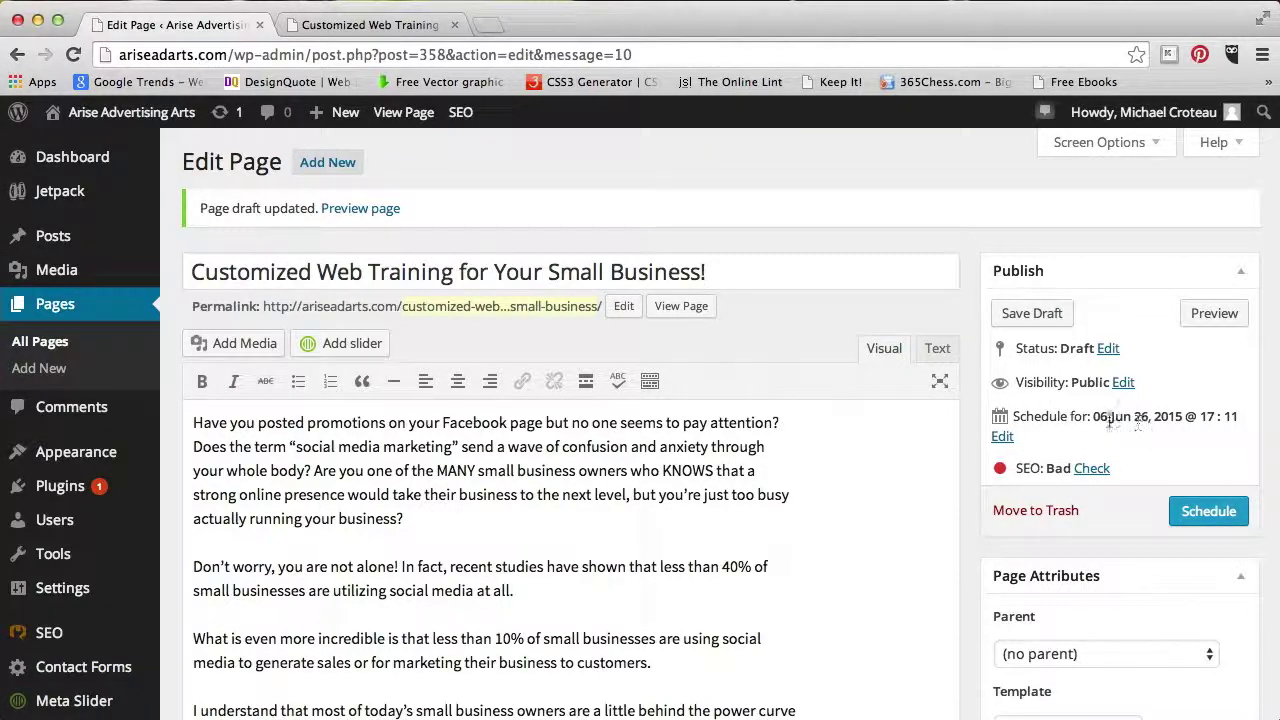
Step: Change the scheduled year to 2014 so the page publishes immediately, then publish it
{"action": "left_click", "coordinate": [1003, 438]}
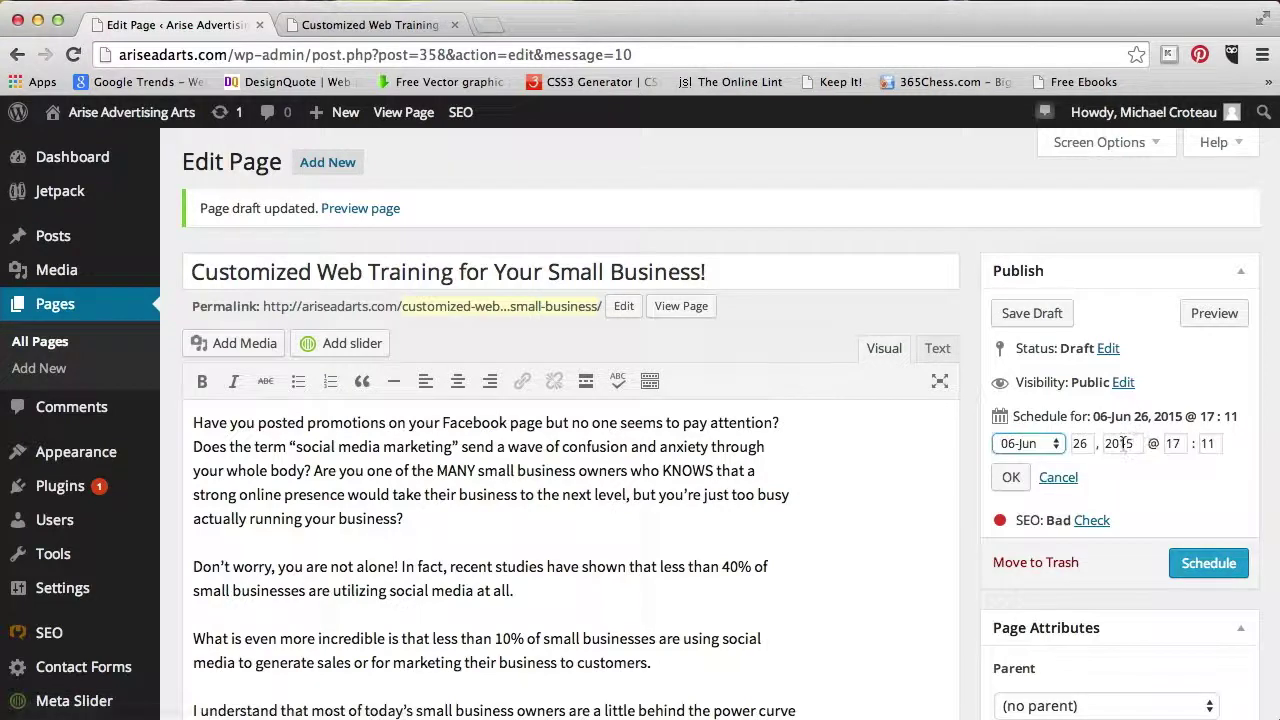
{"action": "left_click", "coordinate": [1127, 443]}
{"action": "key", "text": "BackSpace"}
{"action": "type", "text": "4"}
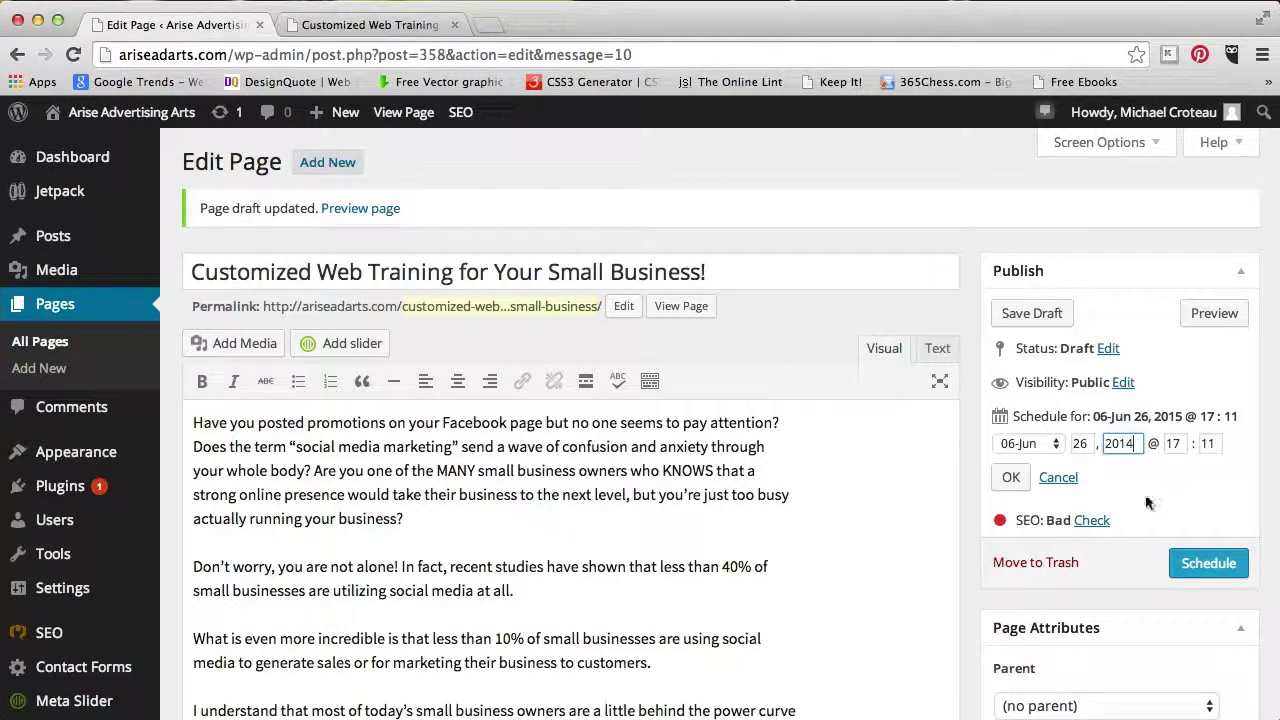
{"action": "left_click", "coordinate": [1010, 477]}
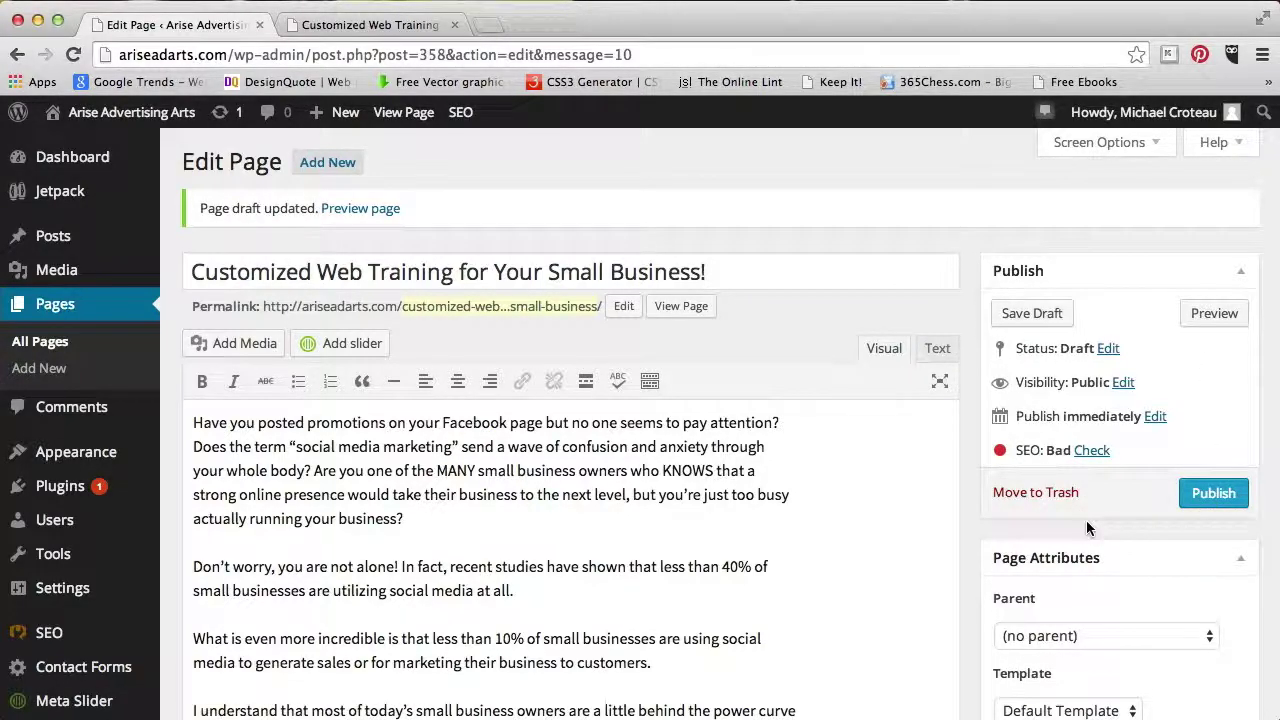
{"action": "left_click", "coordinate": [1207, 492]}
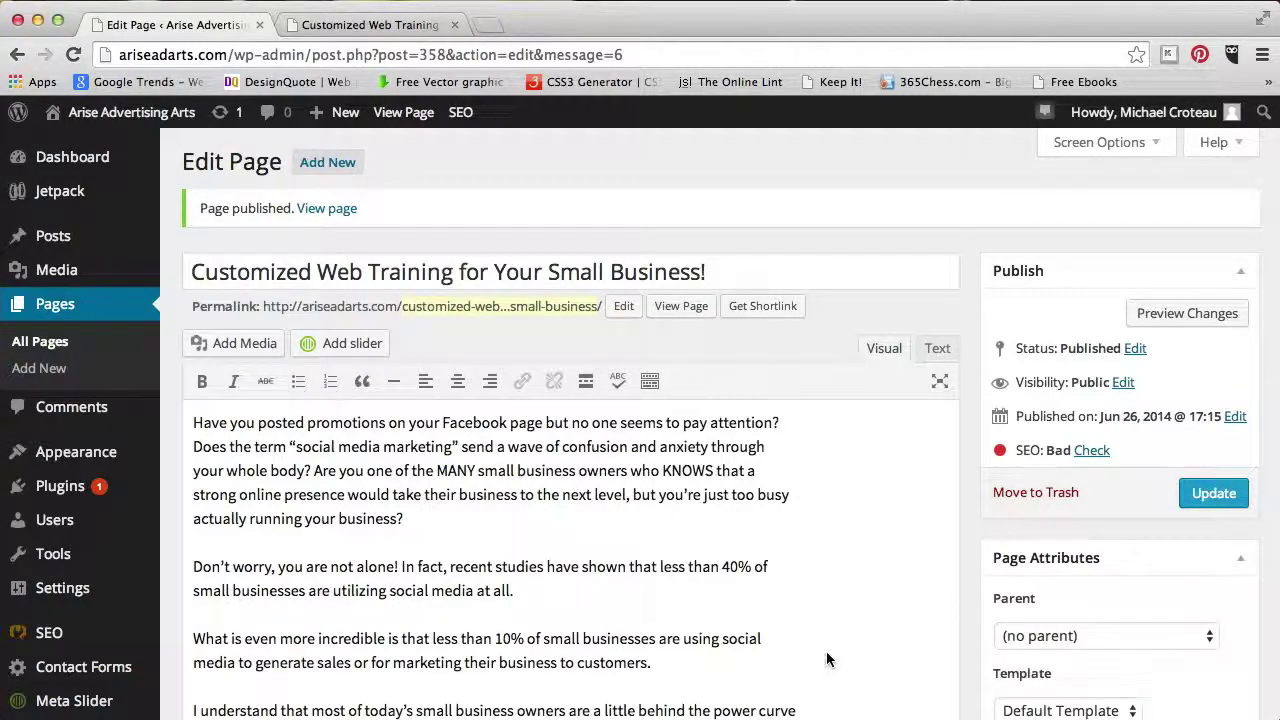
{"action": "left_click", "coordinate": [1135, 350]}
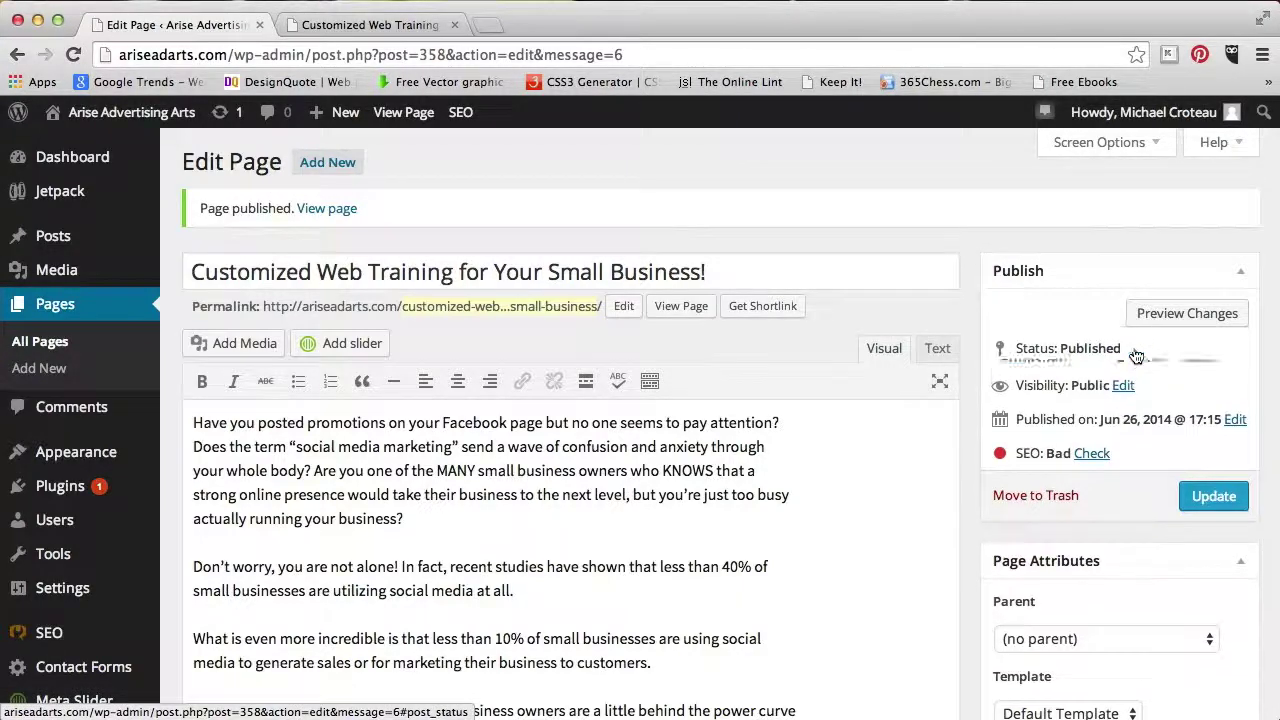
{"action": "left_click", "coordinate": [1040, 376]}
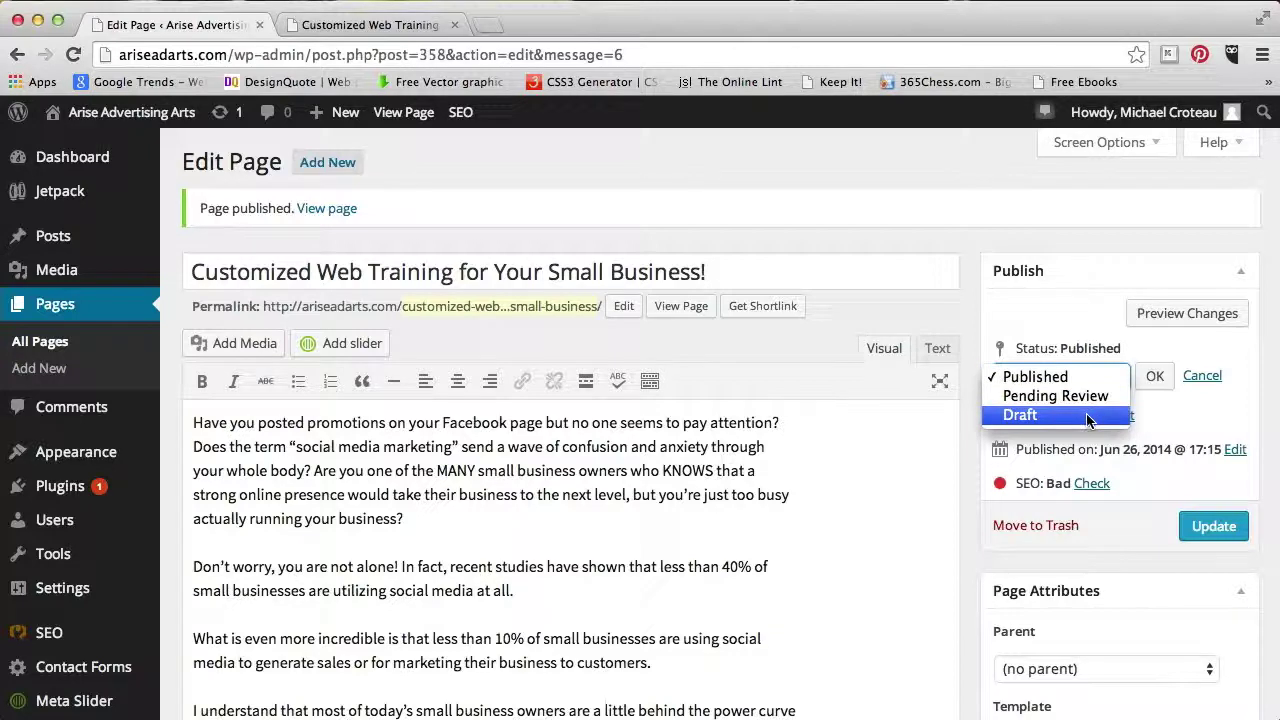
{"action": "left_click", "coordinate": [1092, 416]}
{"action": "left_click", "coordinate": [1153, 378]}
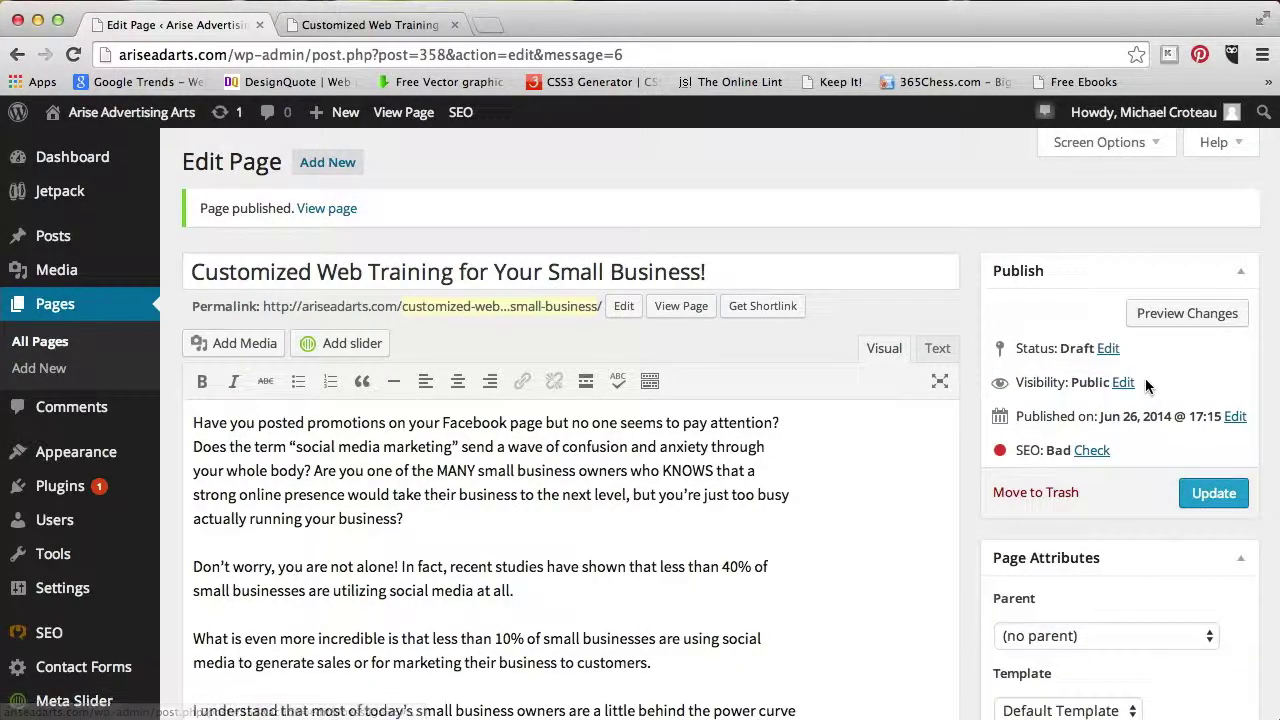
{"action": "left_click", "coordinate": [1204, 495]}
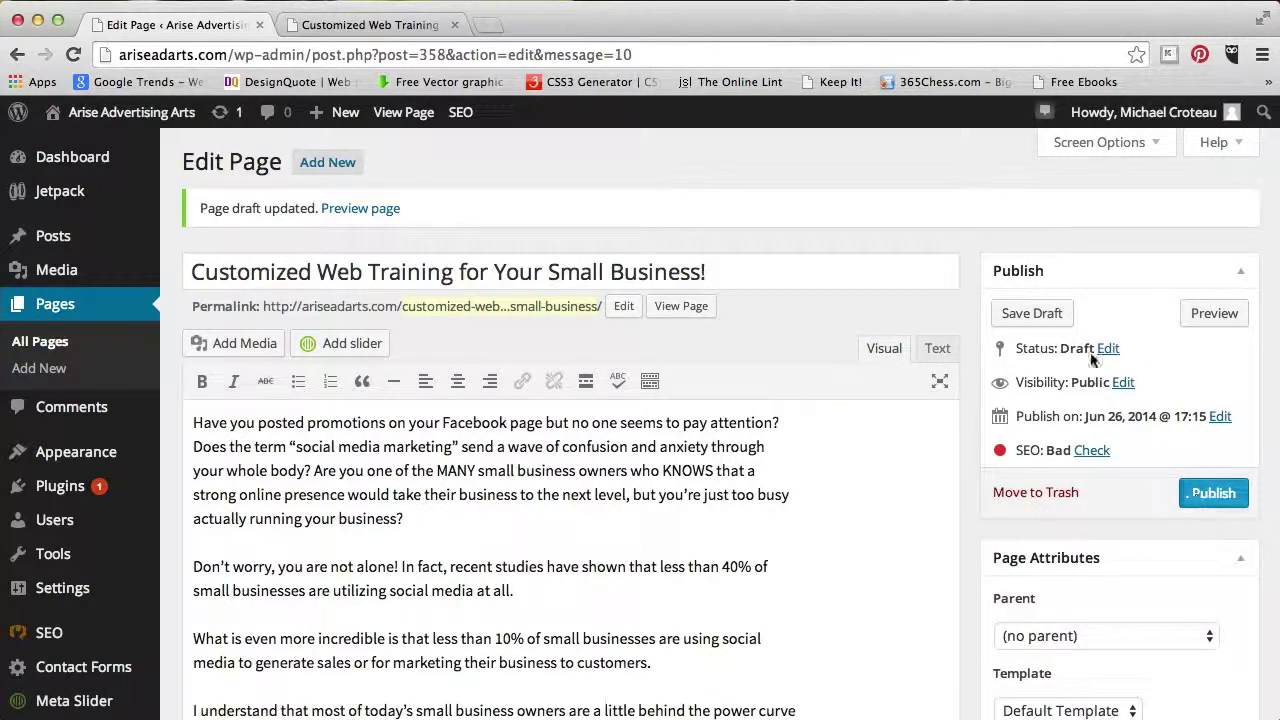
{"action": "left_click", "coordinate": [1205, 501]}
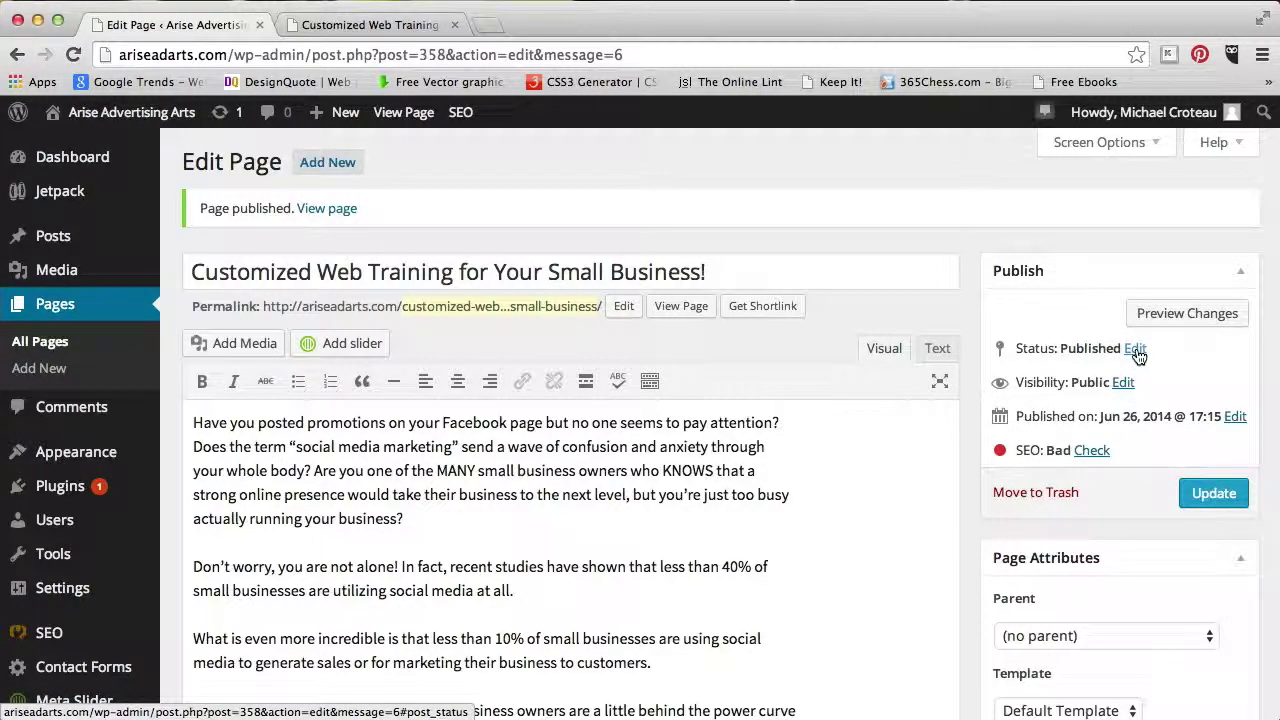
{"action": "left_click", "coordinate": [1137, 352]}
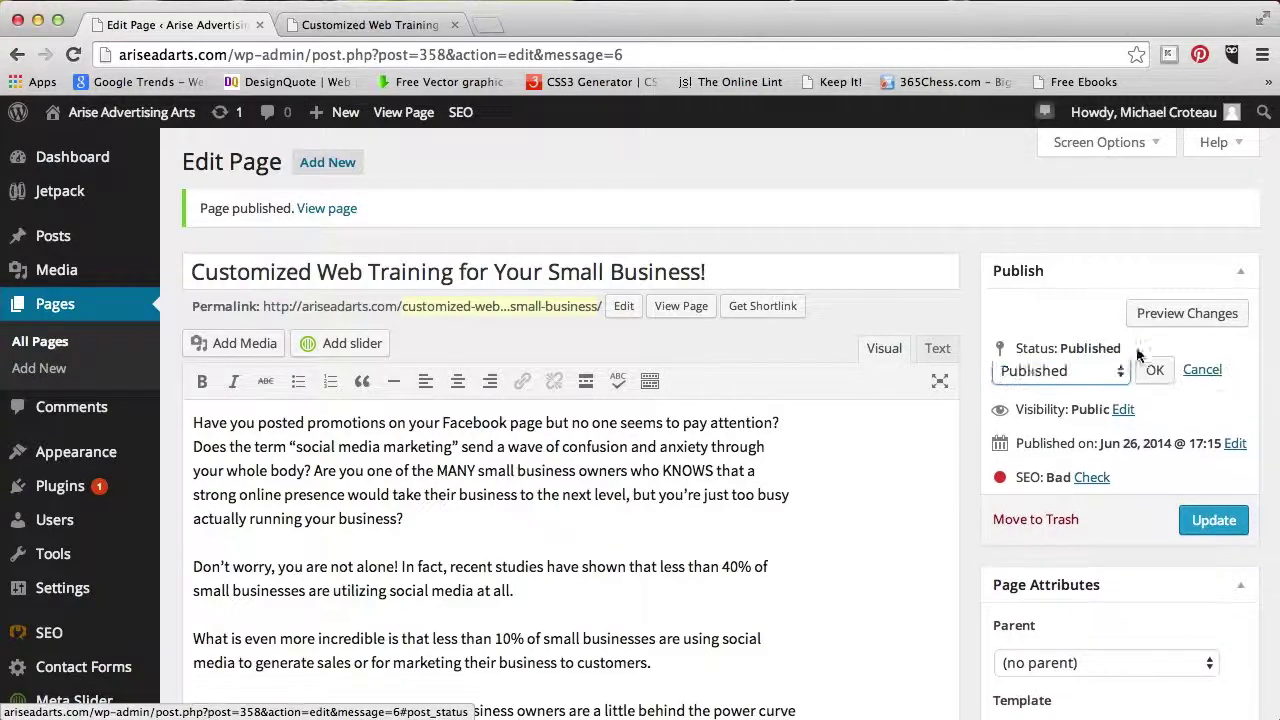
{"action": "left_click", "coordinate": [1127, 378]}
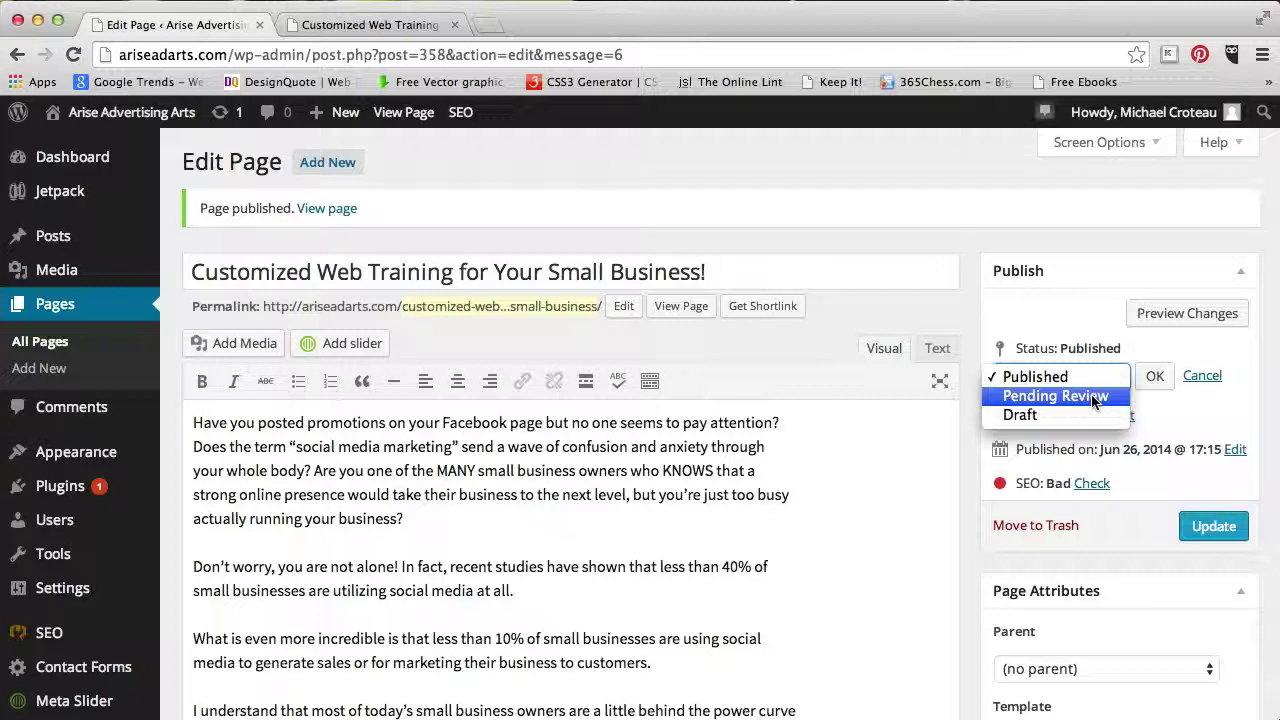
{"action": "left_click", "coordinate": [1201, 410]}
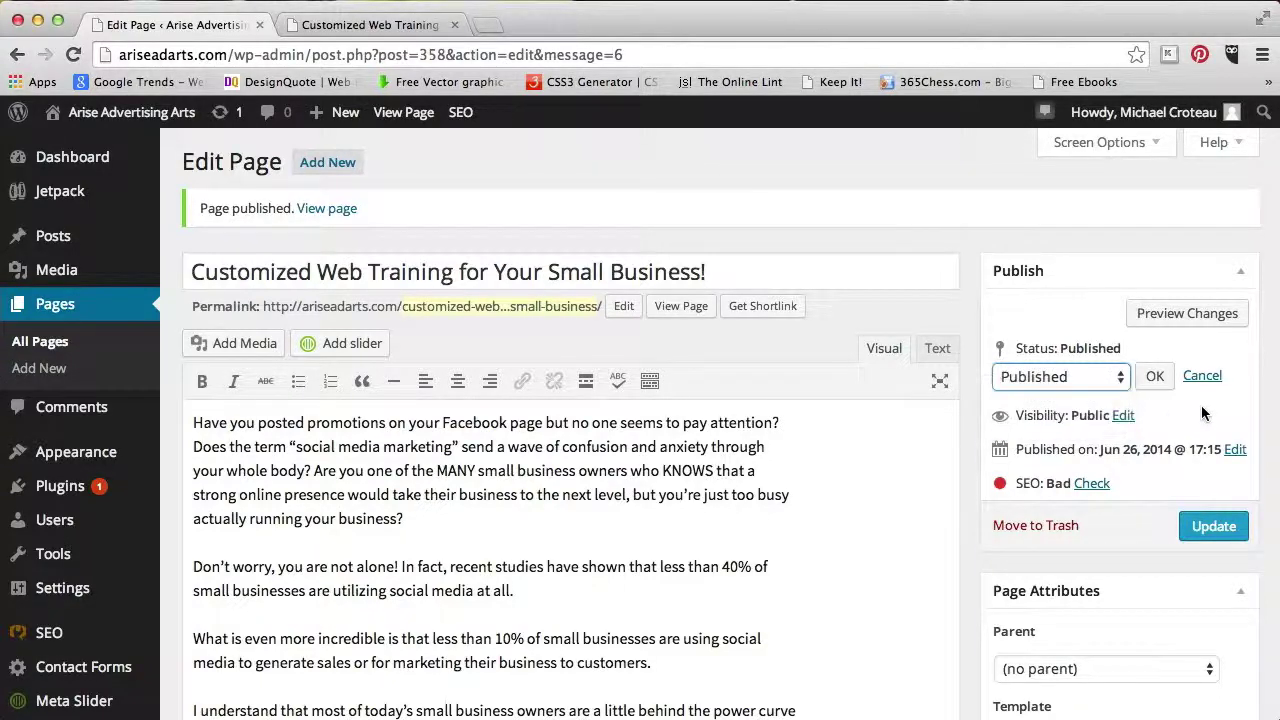
{"action": "left_click", "coordinate": [1124, 424]}
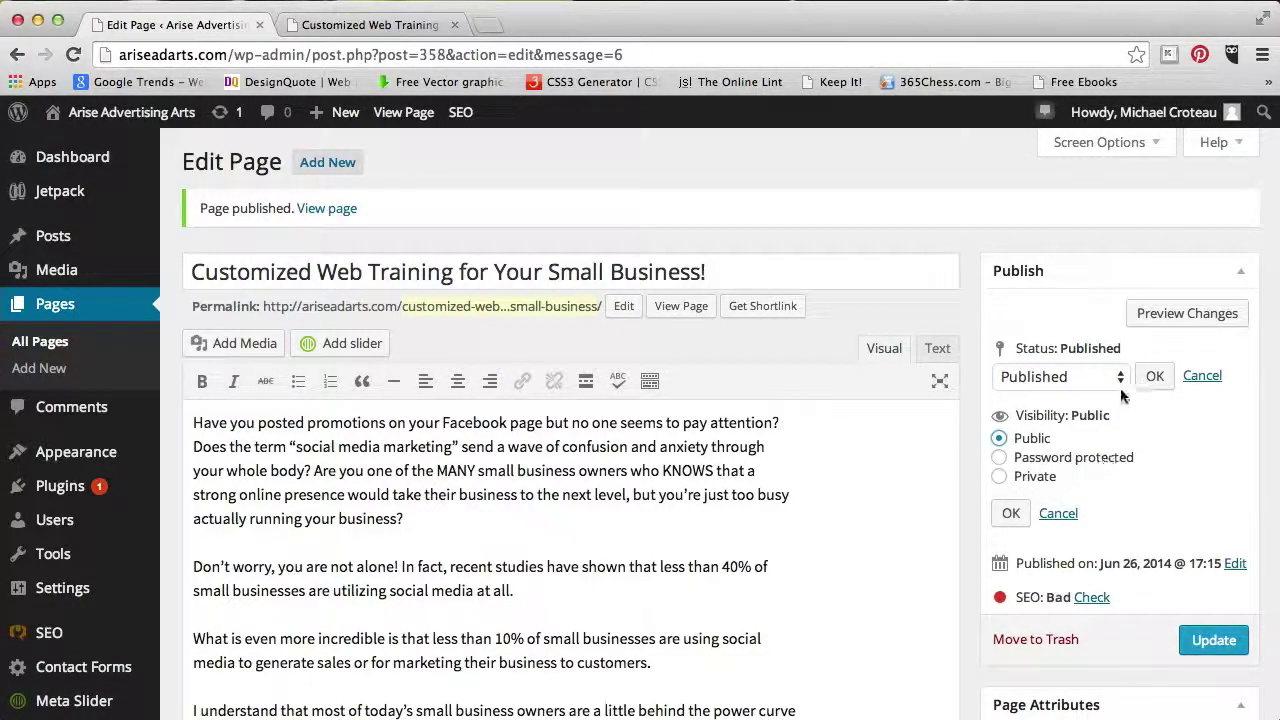
{"action": "left_click", "coordinate": [1202, 377]}
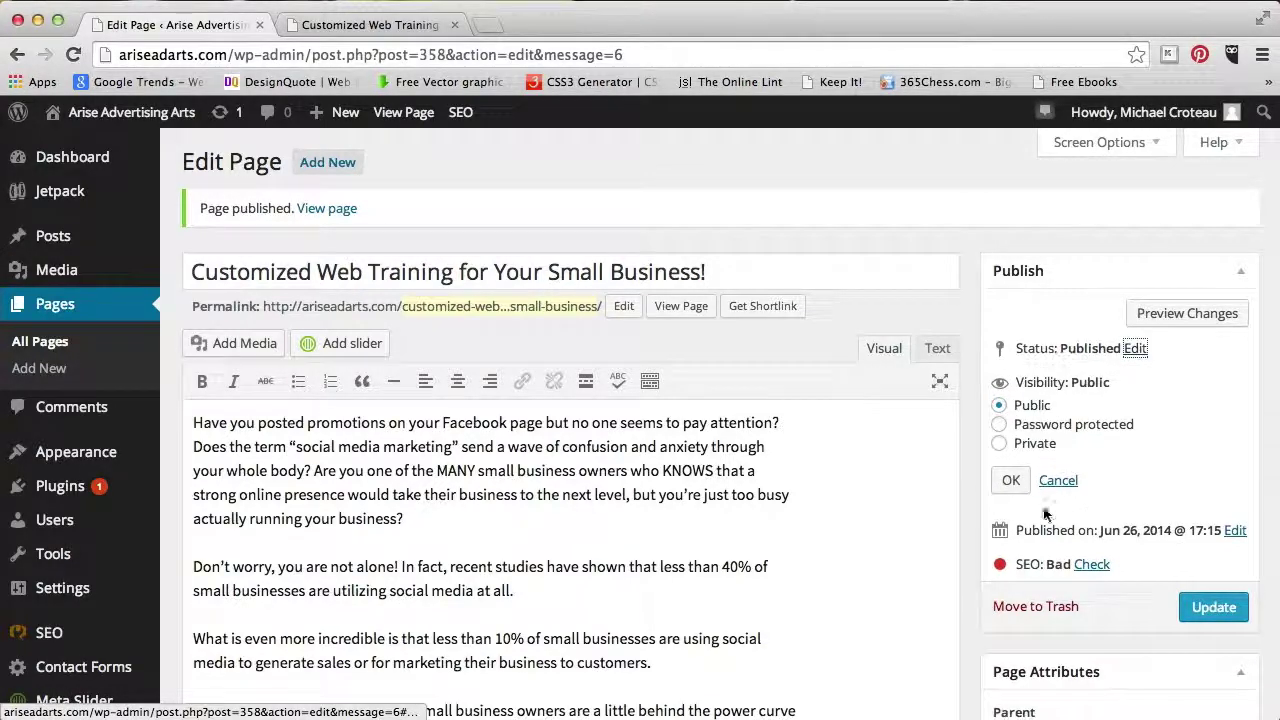
{"action": "left_click", "coordinate": [1060, 480]}
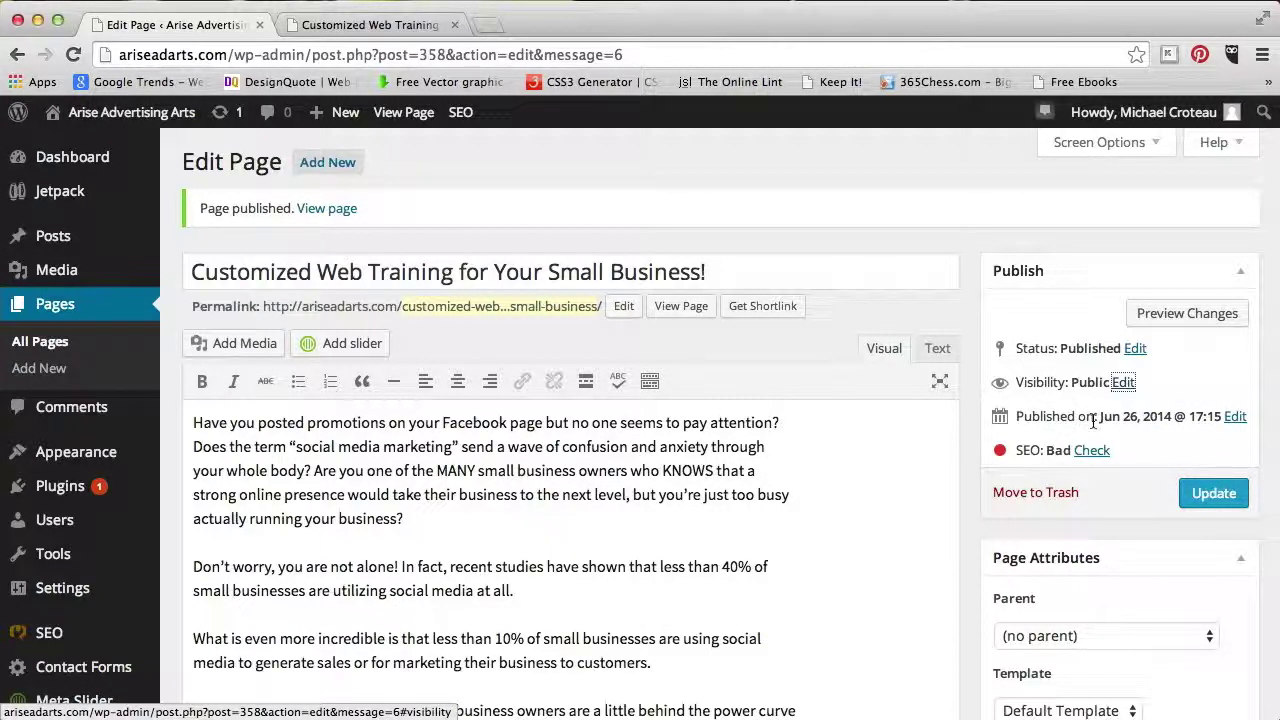
{"action": "left_click", "coordinate": [1234, 420]}
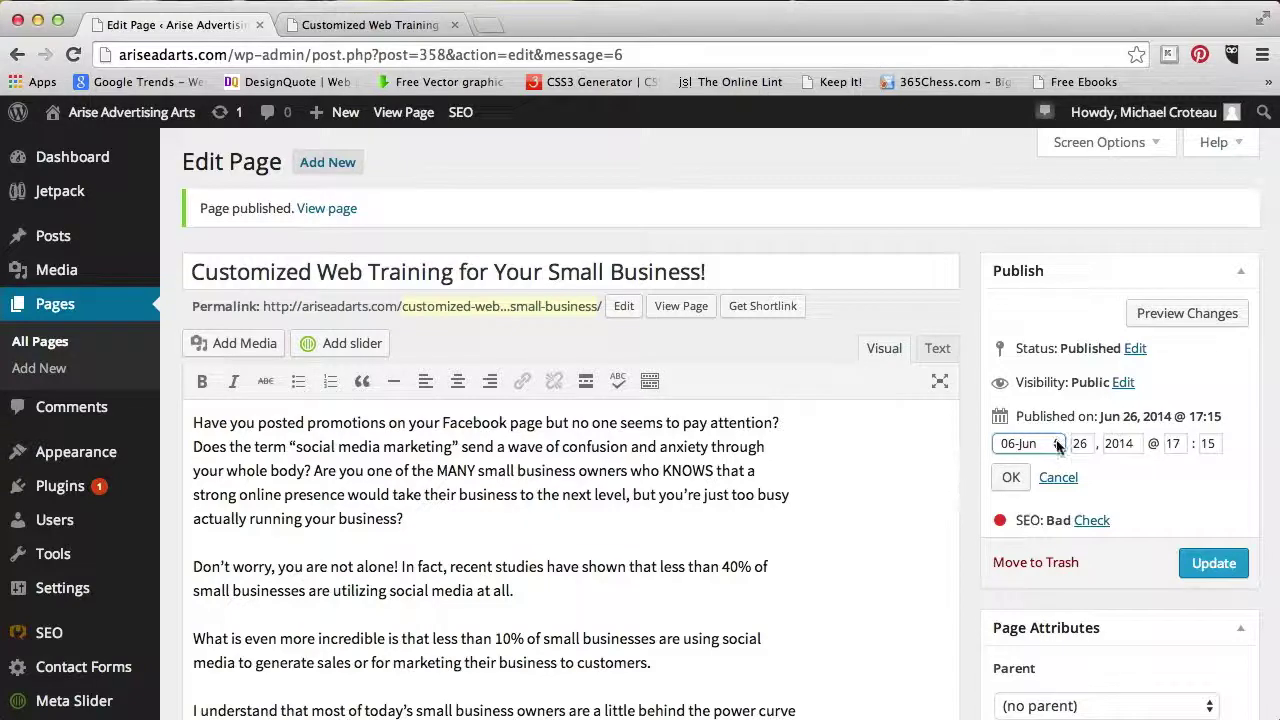
{"action": "double_click", "coordinate": [1120, 445]}
{"action": "left_click", "coordinate": [1125, 446]}
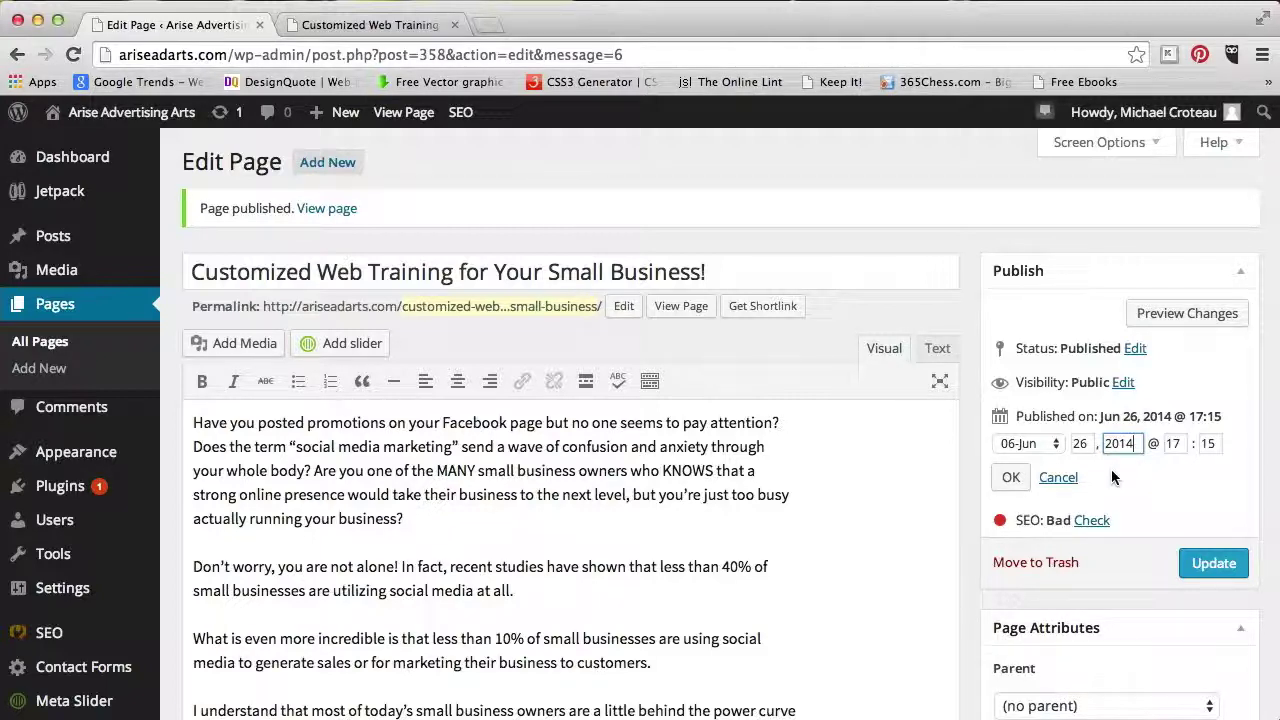
{"action": "left_click", "coordinate": [1062, 478]}
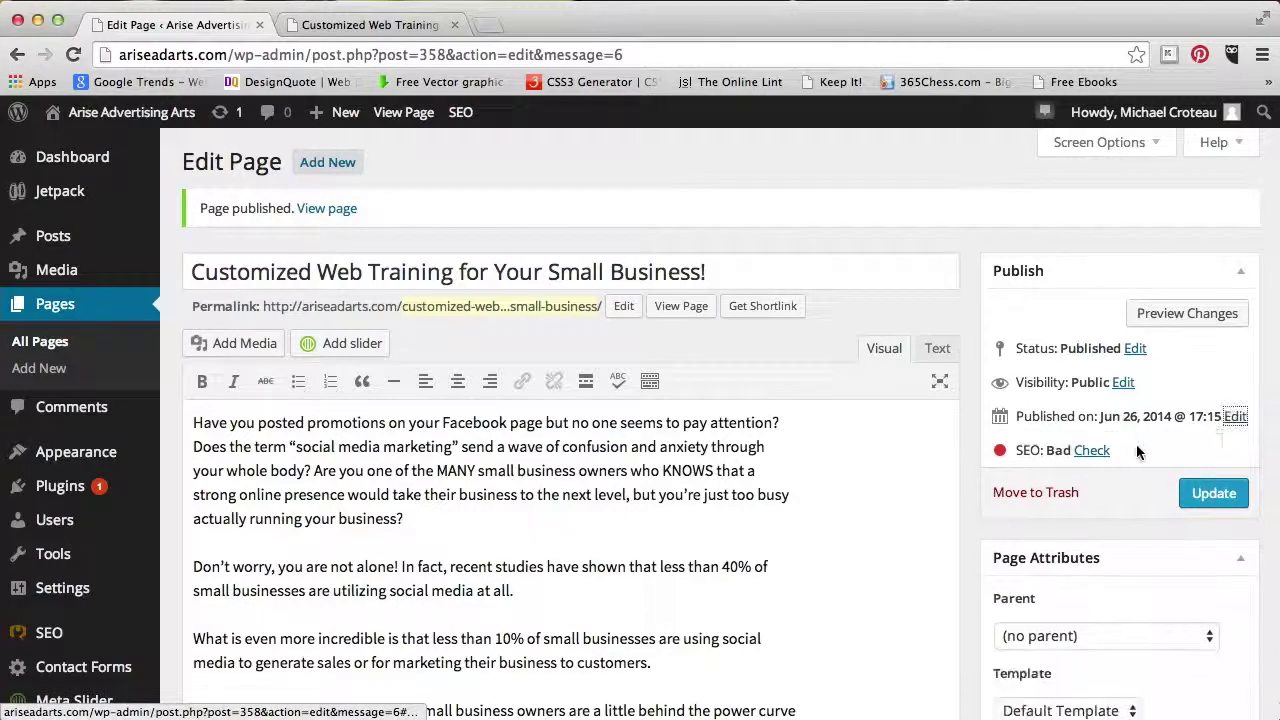
Step: Switch the page status to Draft, save it, and open the publish date fields
{"action": "left_click", "coordinate": [1136, 350]}
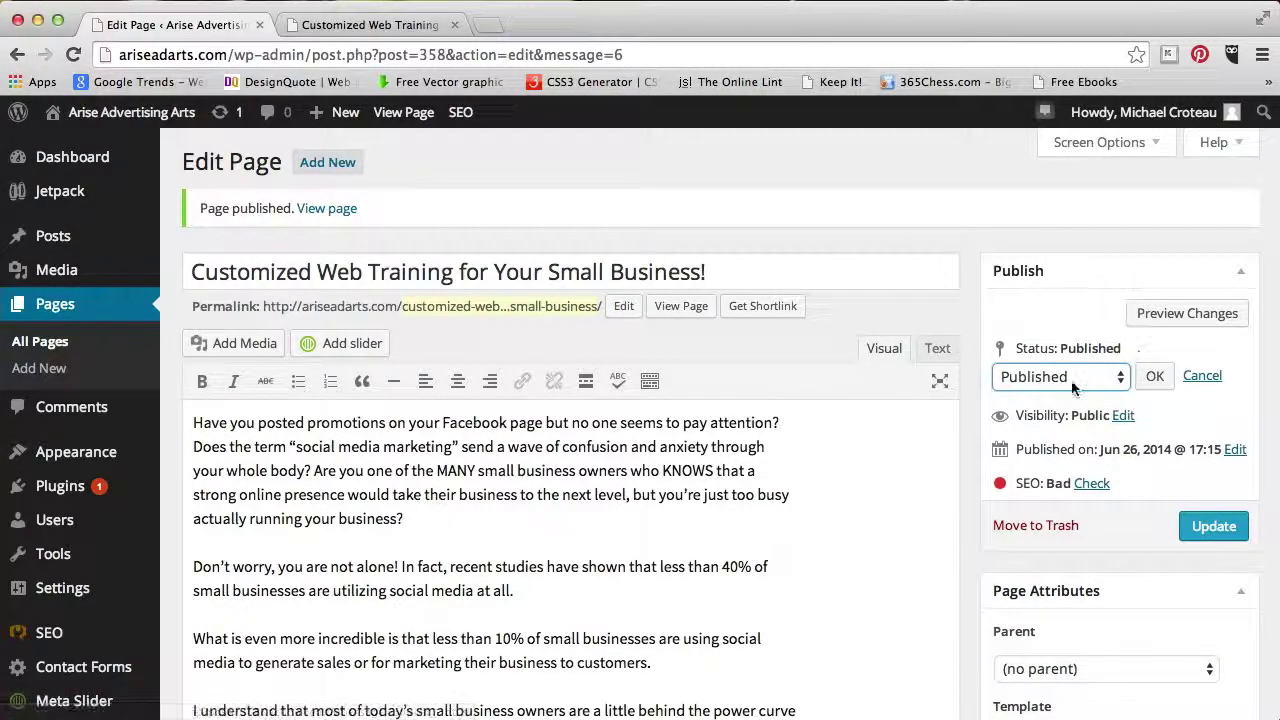
{"action": "left_click", "coordinate": [1116, 382]}
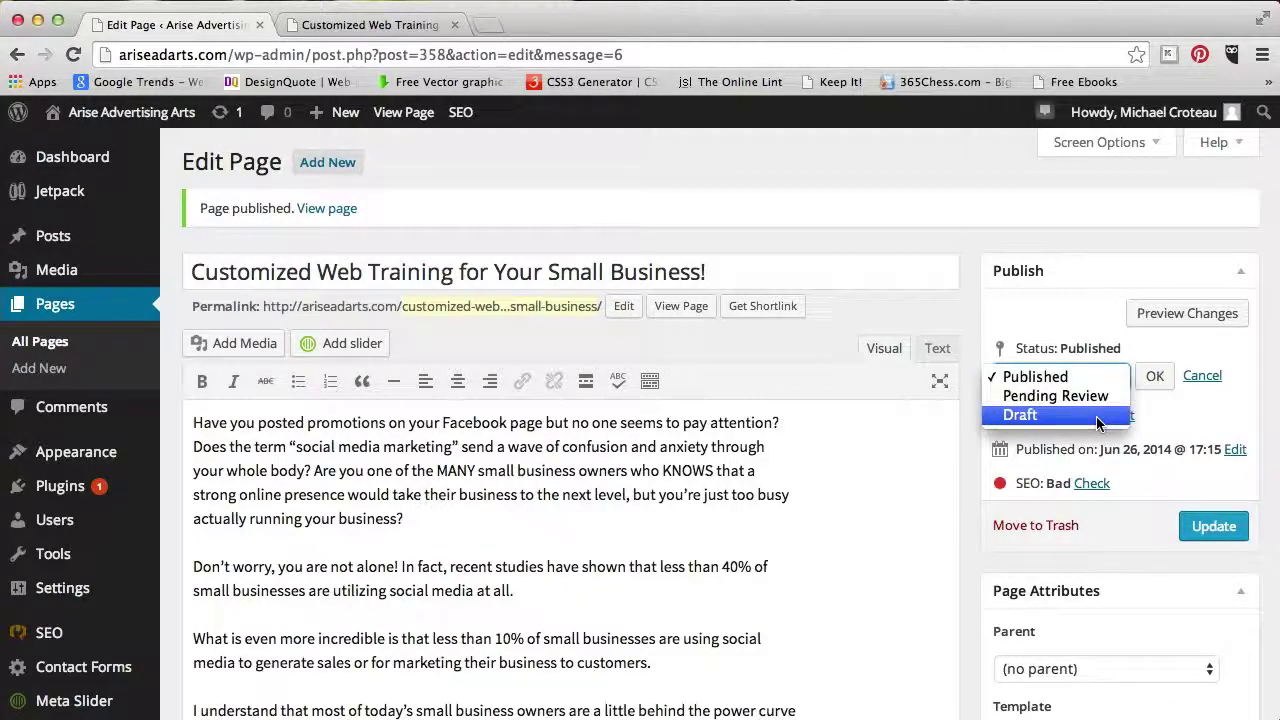
{"action": "left_click", "coordinate": [1100, 422]}
{"action": "left_click", "coordinate": [1155, 377]}
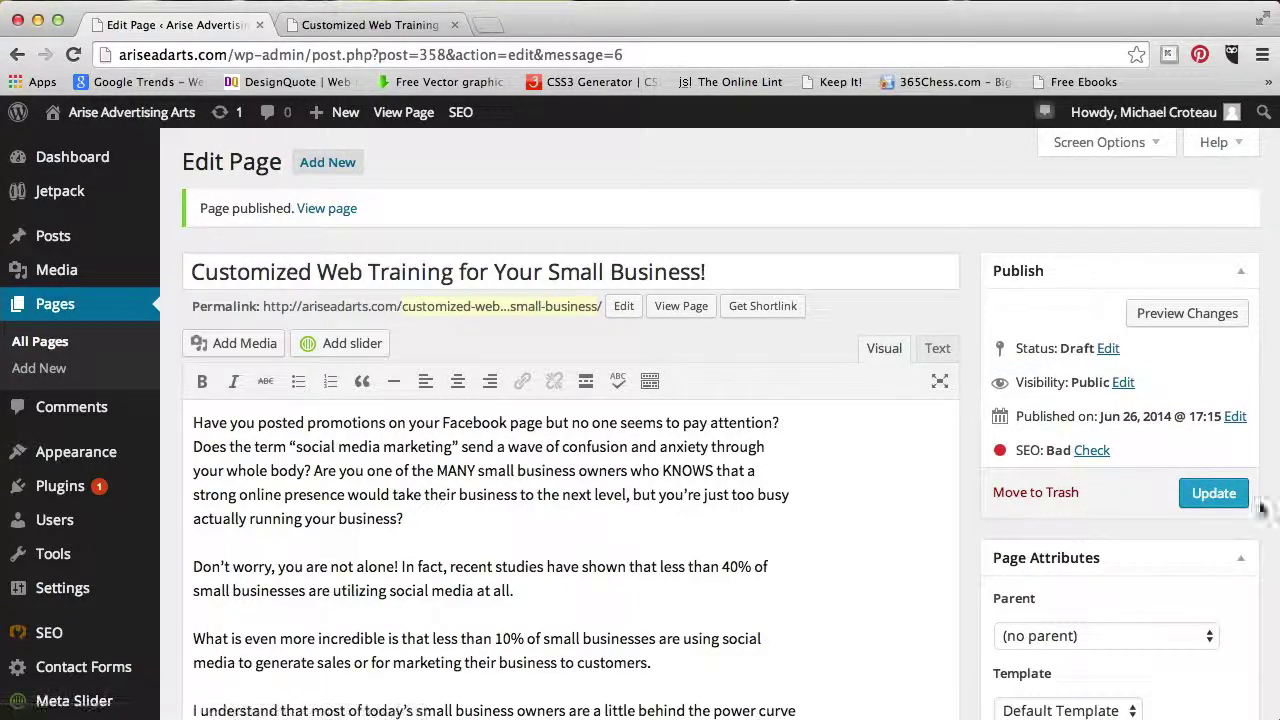
{"action": "left_click", "coordinate": [1214, 494]}
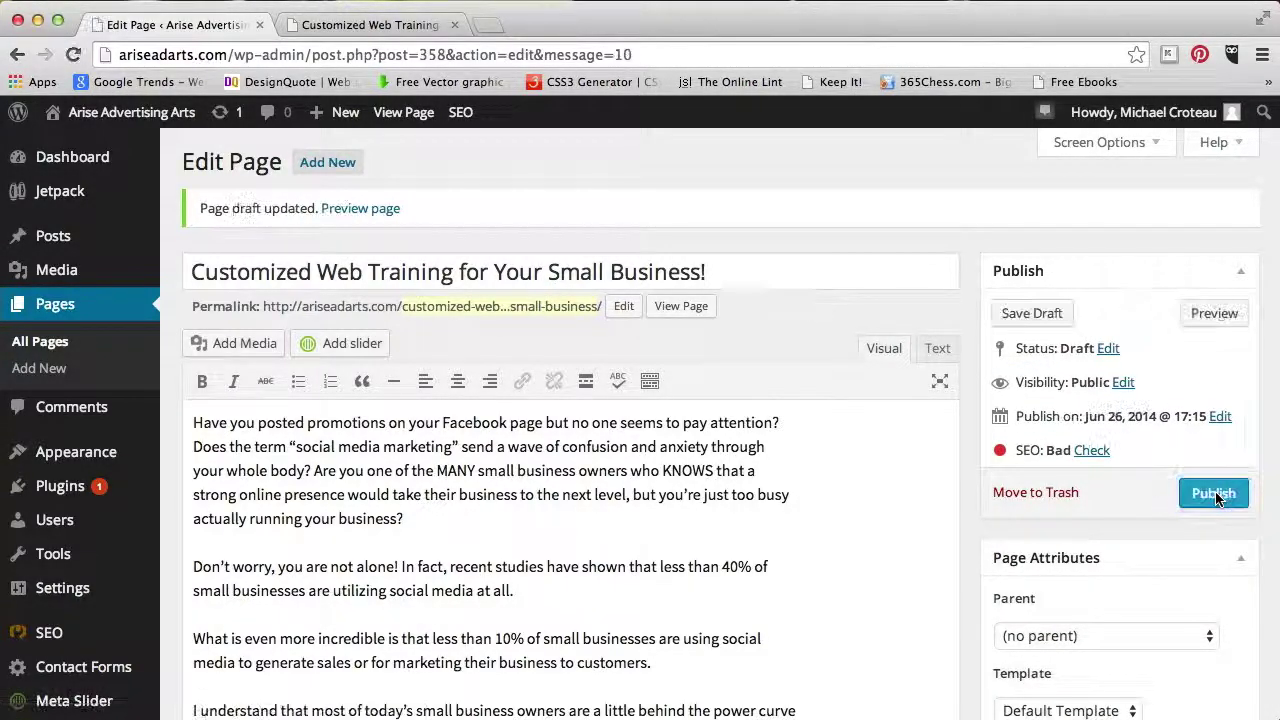
{"action": "left_click", "coordinate": [1220, 417]}
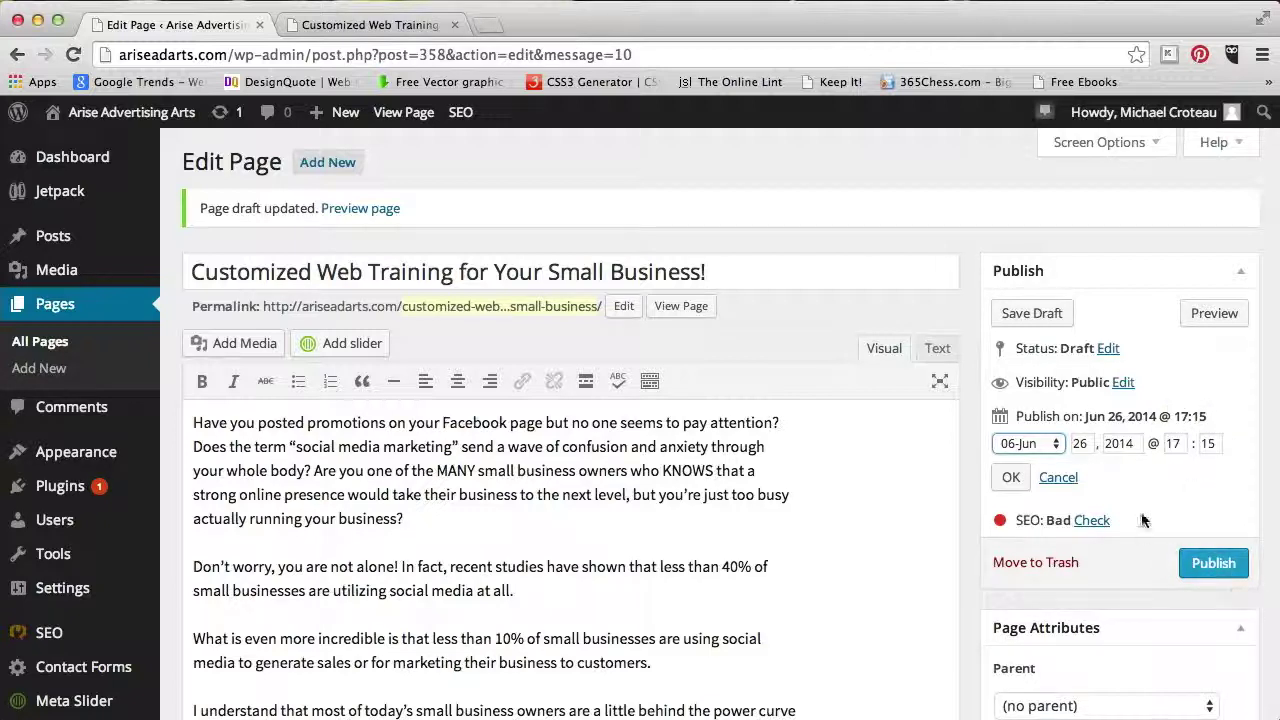
Step: Schedule the page for Jun 27 by changing the publish day to 27
{"action": "double_click", "coordinate": [1081, 444]}
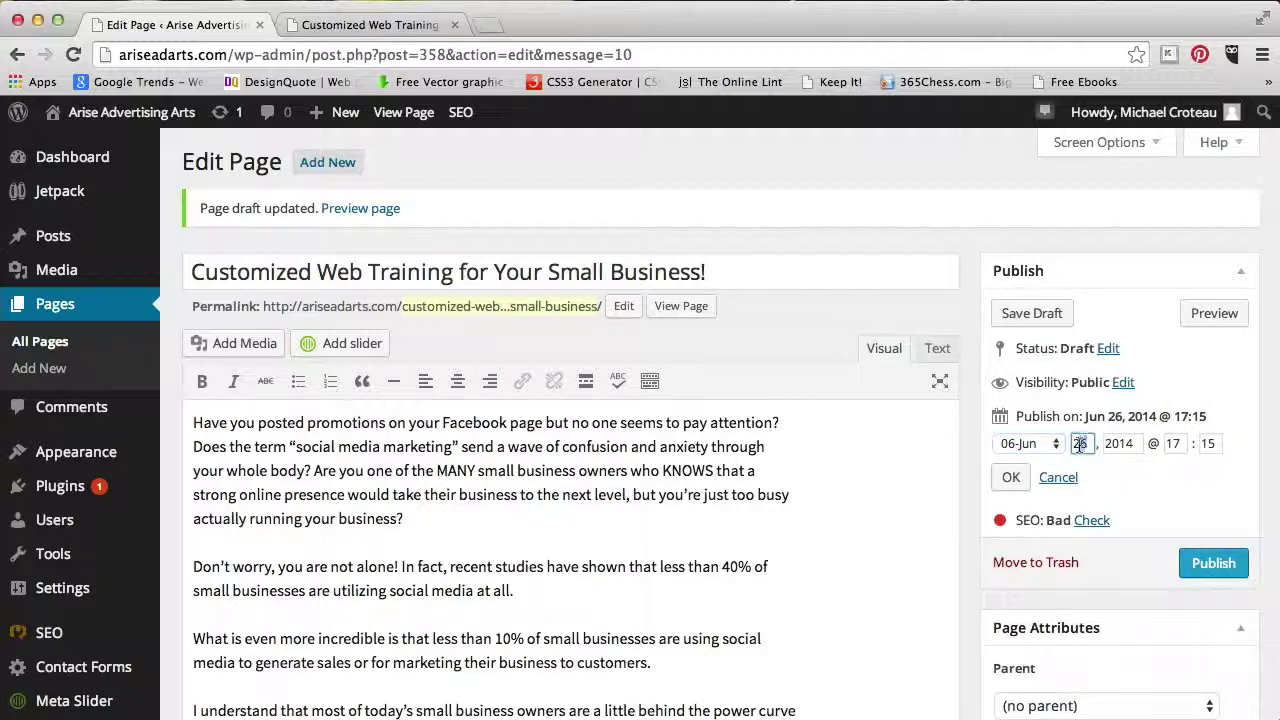
{"action": "type", "text": "27"}
{"action": "left_click", "coordinate": [1011, 477]}
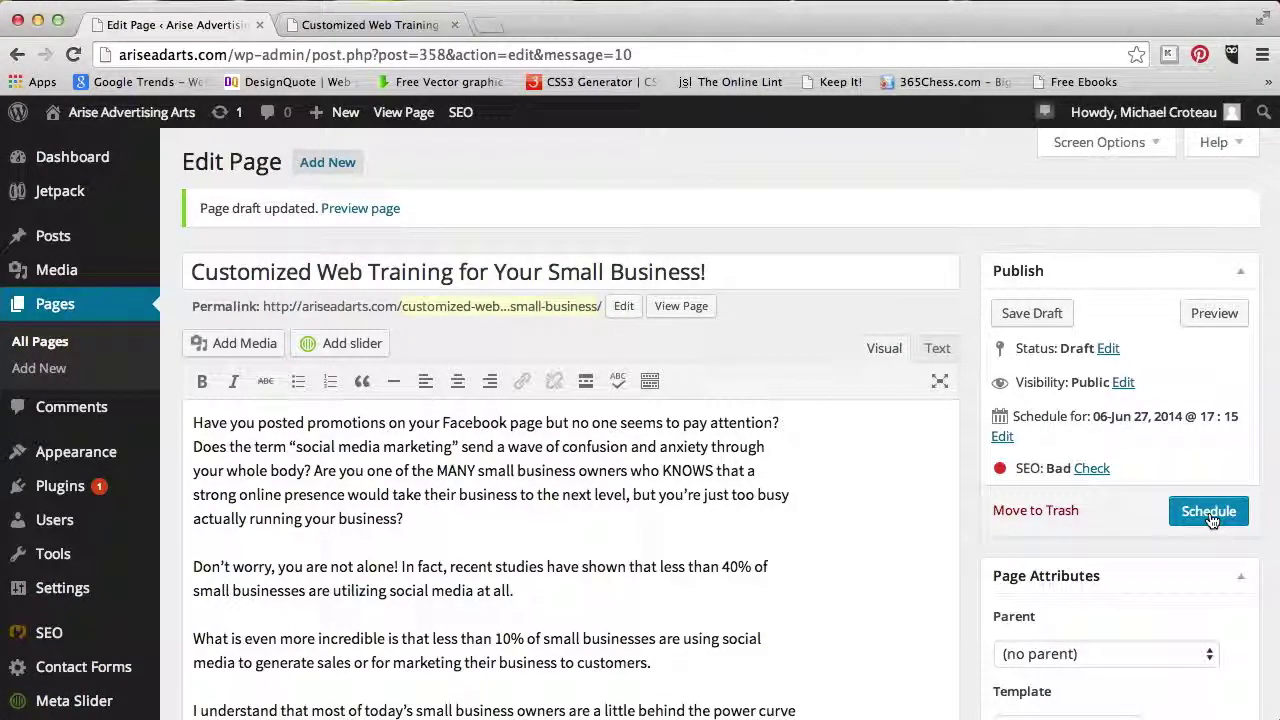
Step: Restore the publish day to Jun 26 and publish the page
{"action": "left_click", "coordinate": [1002, 436]}
{"action": "left_click", "coordinate": [1081, 443]}
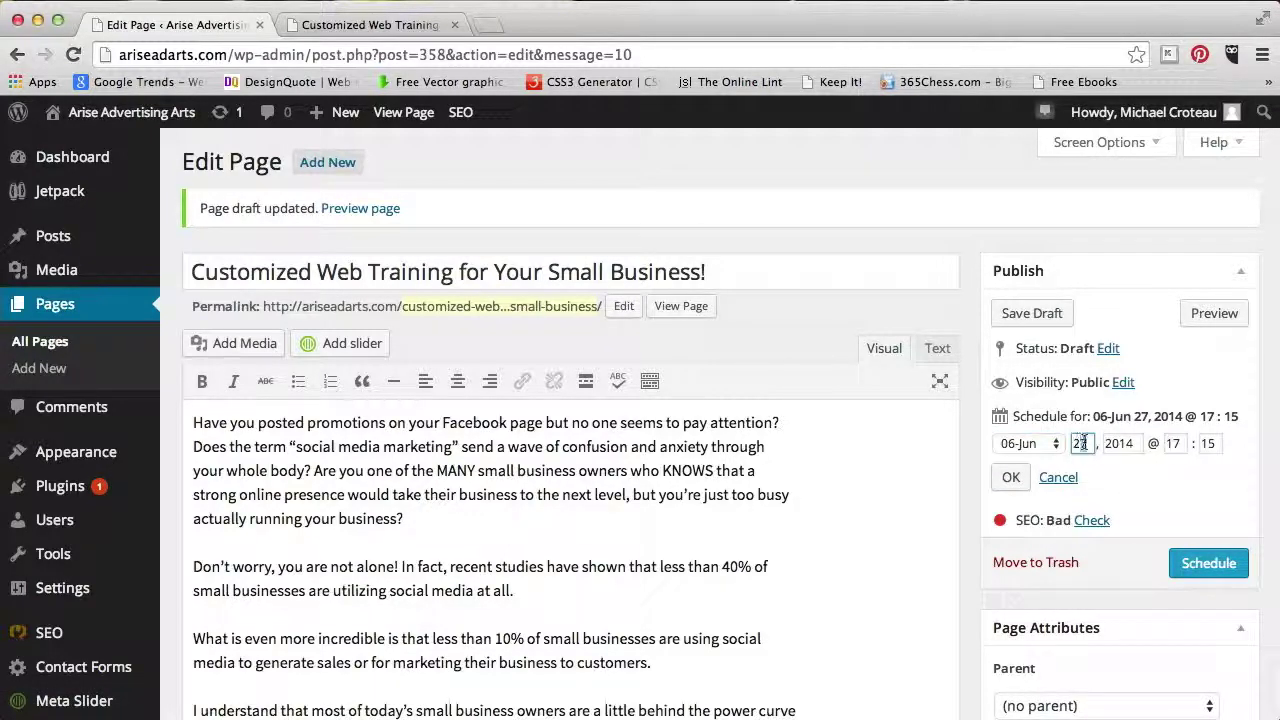
{"action": "key", "text": "BackSpace"}
{"action": "key", "text": "BackSpace"}
{"action": "type", "text": "26"}
{"action": "left_click", "coordinate": [1013, 479]}
{"action": "left_click", "coordinate": [1216, 495]}
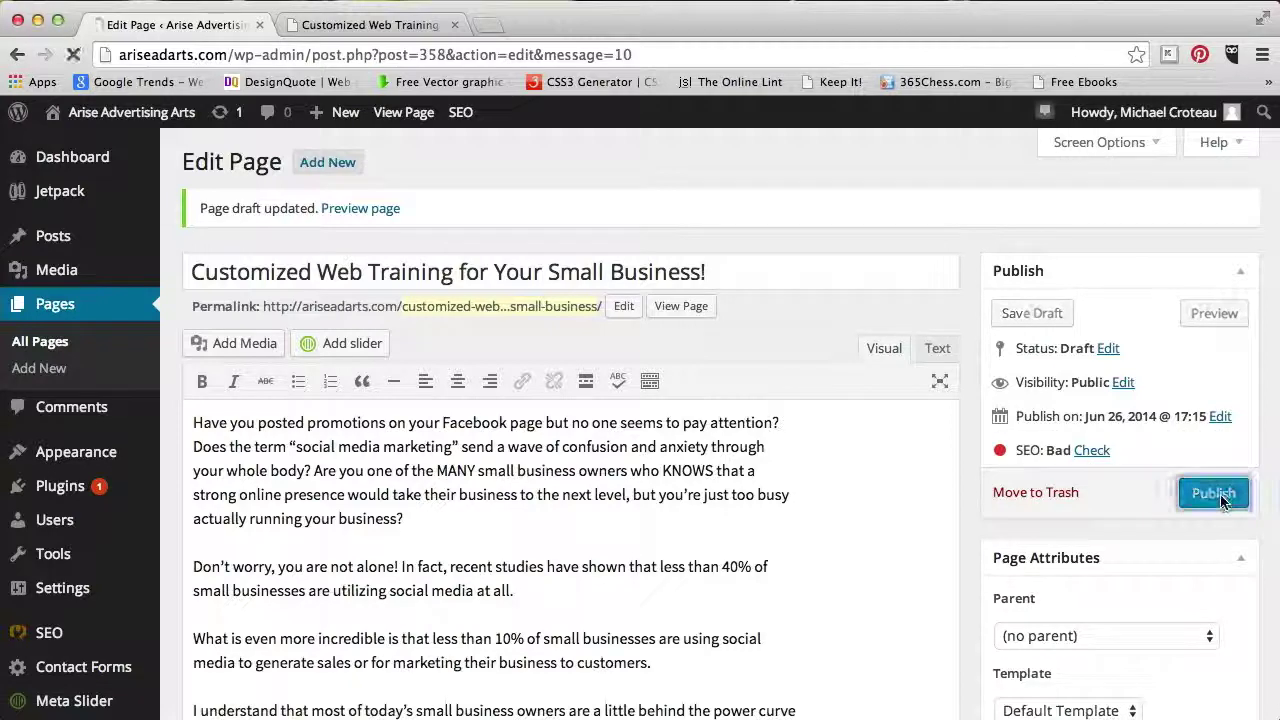